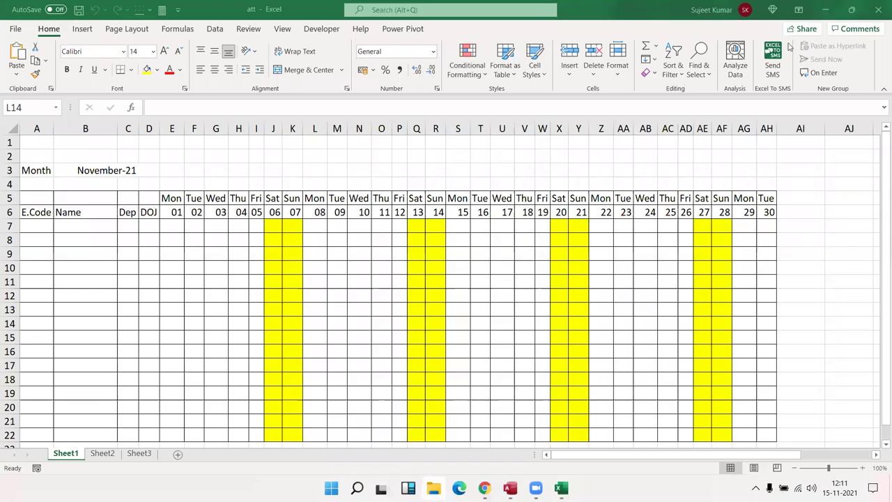
- Try October and November start dates (1/10, then 1/11) in E6 and review the date row
click(168, 210)
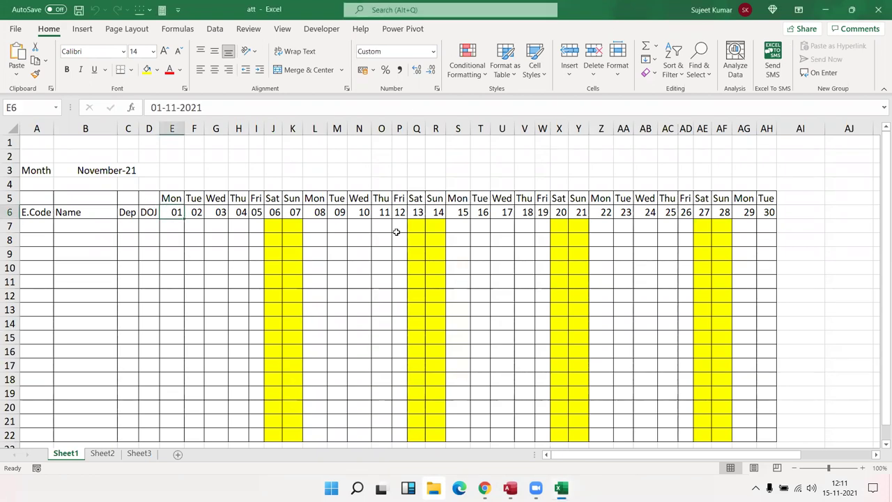
text(1/10)
key(ctrl+Return)
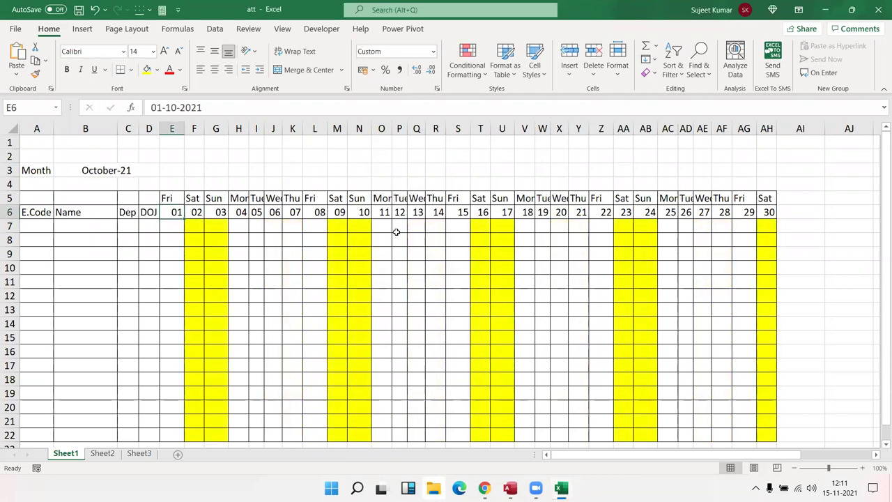
key(Right)
key(Right)
key(Right)
key(Right)
key(Right)
key(Right)
key(Right)
key(Right)
key(Right)
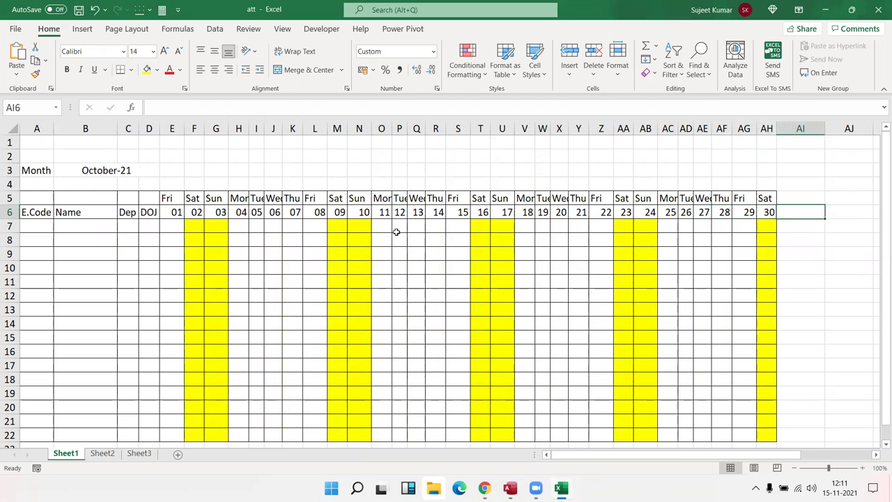
key(Left)
key(Left)
key(Left)
key(Left)
key(Left)
key(Left)
key(Left)
key(Left)
key(Left)
key(Left)
key(Left)
key(Left)
key(Left)
key(Left)
key(Left)
key(Left)
key(Left)
key(Left)
key(F2)
key(BackSpace)
key(BackSpace)
key(BackSpace)
text(1/11)
key(Return)
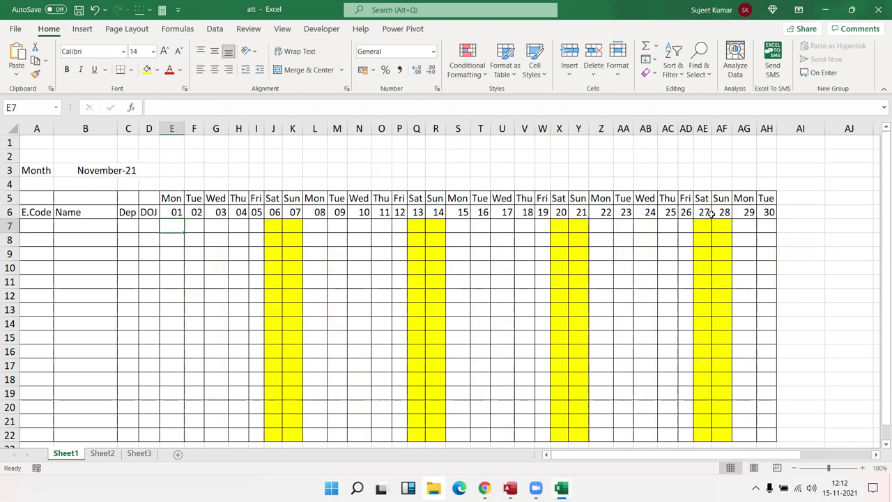
- Extend the date series into AI6 and fill the weekday formula into AI5
drag(768, 214, 798, 218)
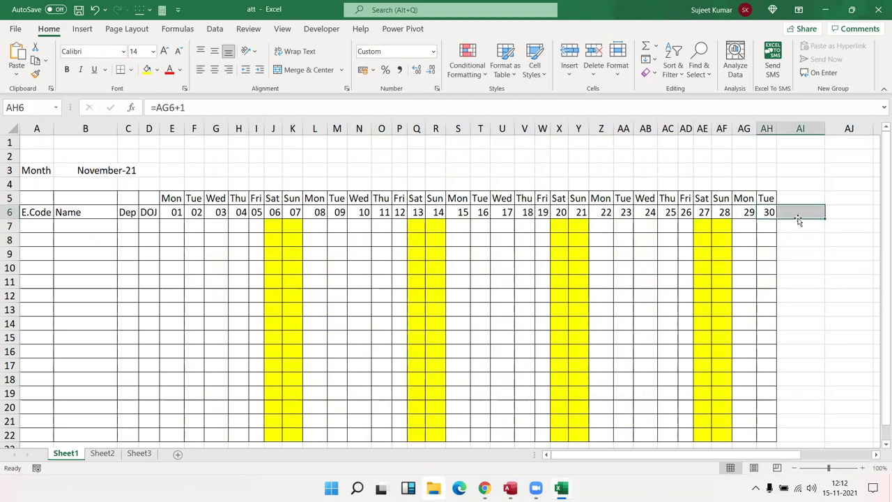
click(795, 201)
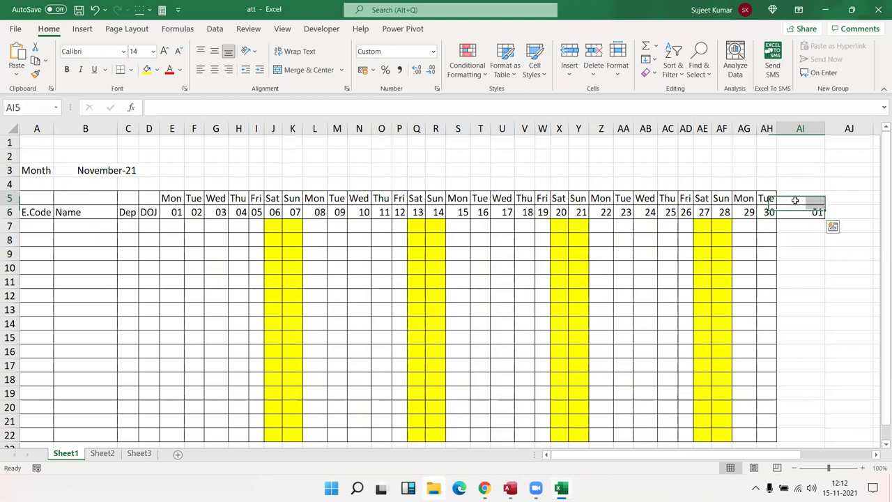
key(ctrl+r)
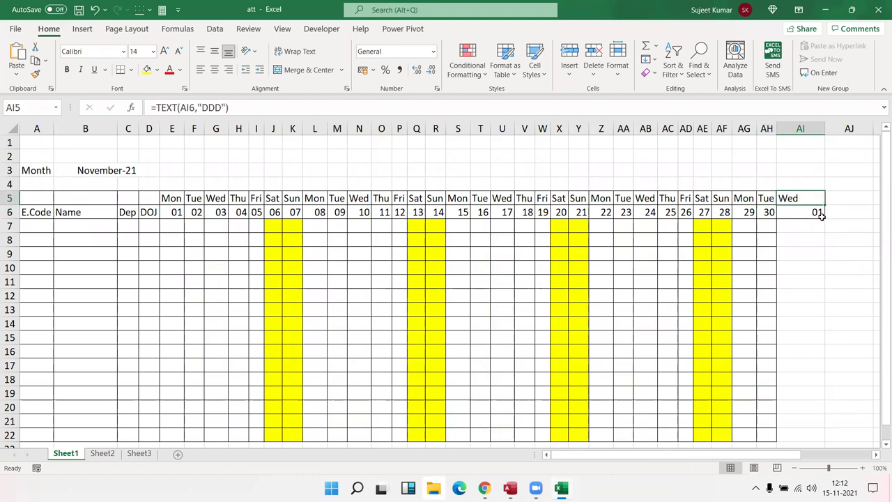
- Re-enter 1/10, then 1/2 in E6 to switch the sheet to February-21
click(166, 214)
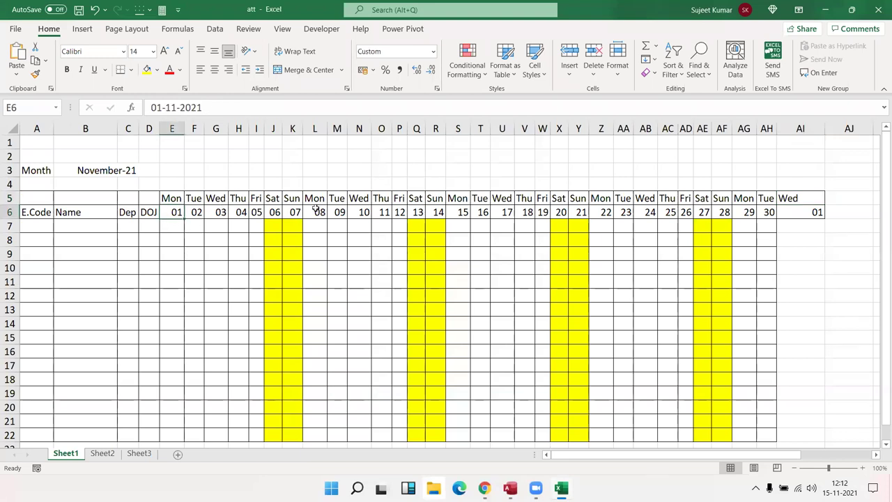
key(F2)
text(1/)
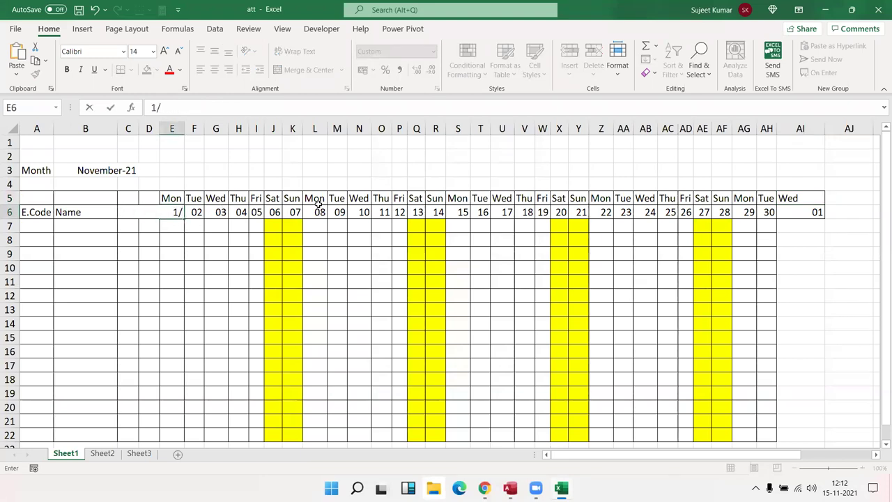
text(10)
key(Return)
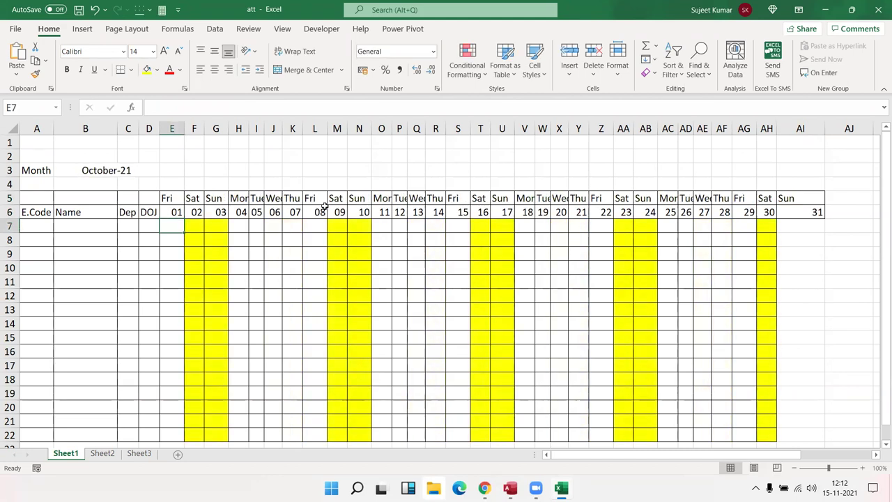
key(Up)
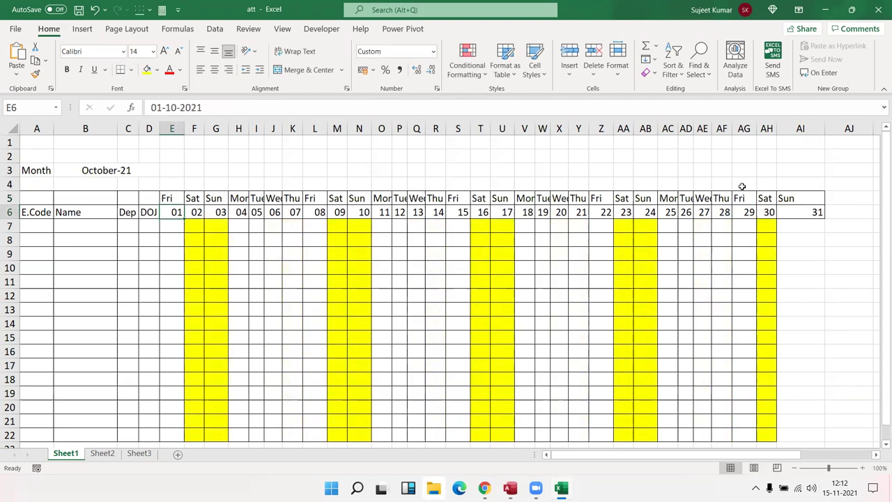
text(1/2)
key(Return)
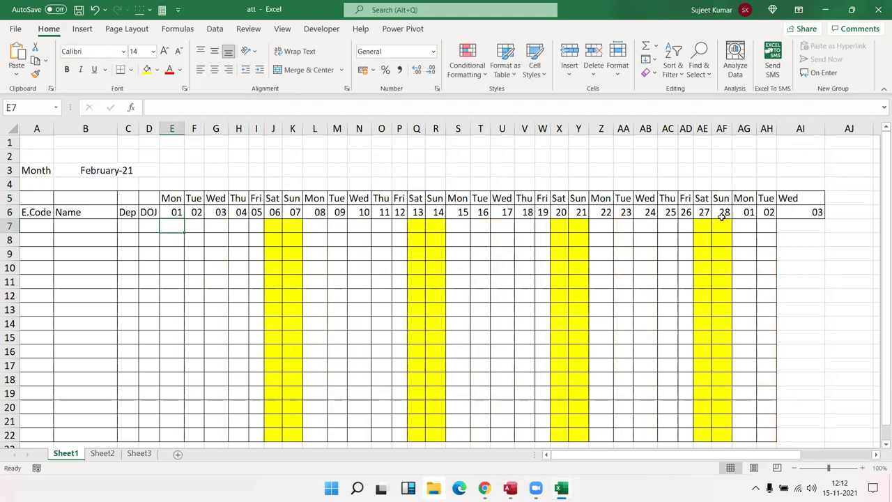
- Format-paint column AH's bordered attendance cells onto AI7:AI20 and narrow column AI to match
click(721, 215)
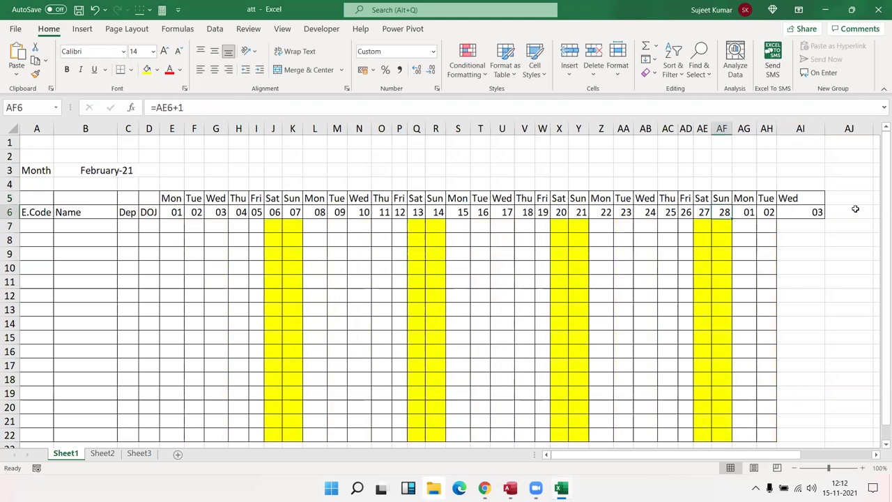
click(813, 213)
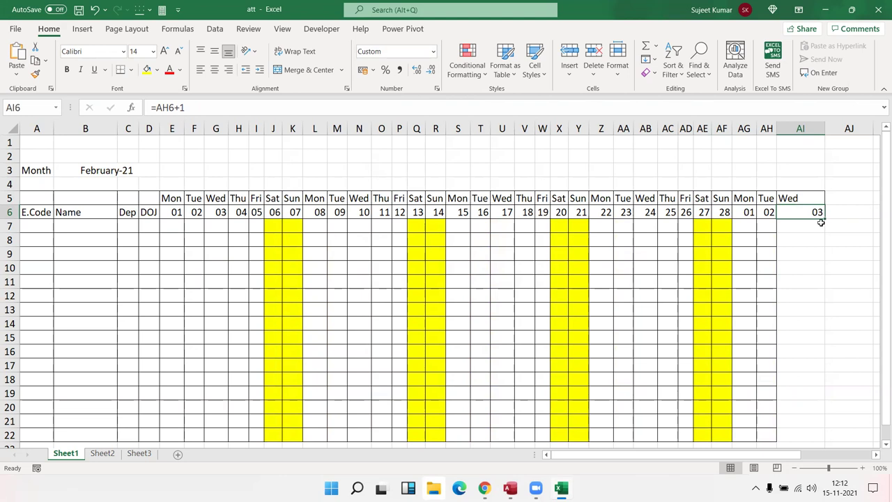
drag(766, 224, 762, 438)
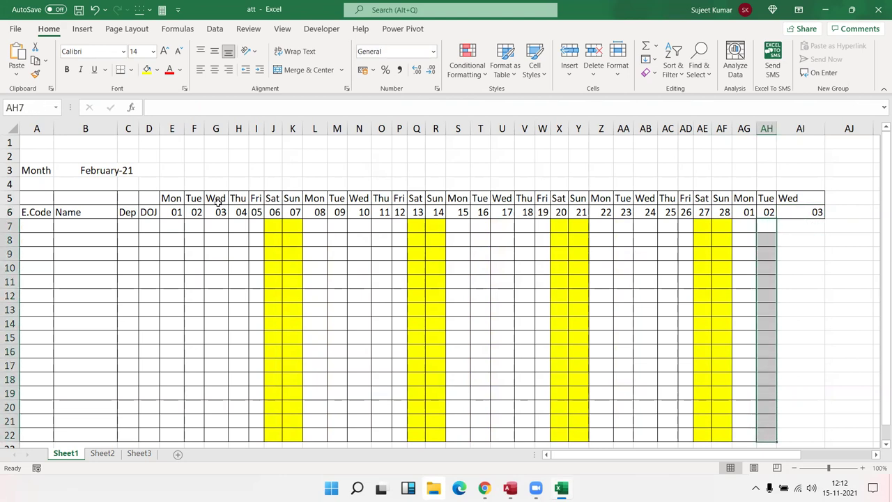
click(33, 75)
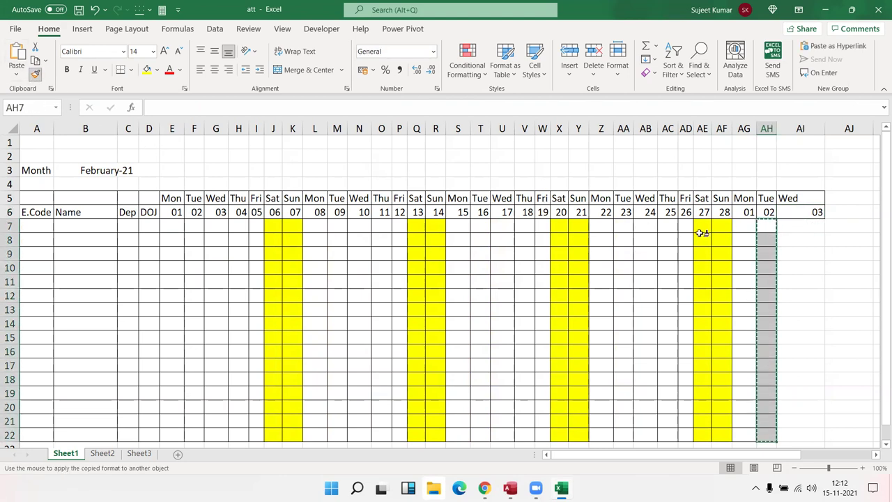
drag(808, 228, 817, 412)
click(738, 339)
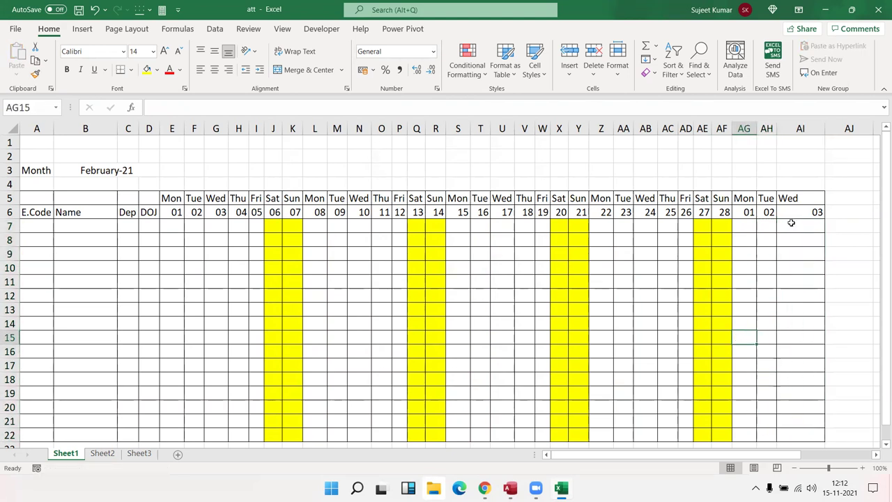
drag(822, 133, 800, 133)
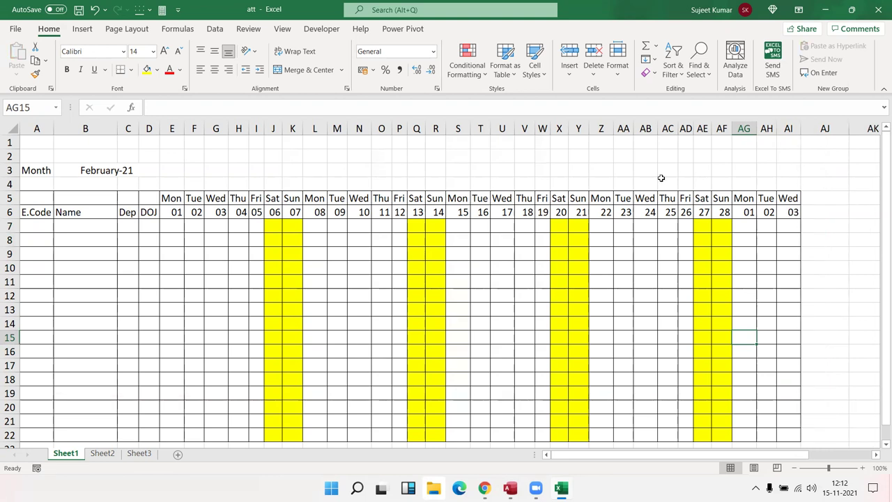
- Review the day 28 and following date cells AF6–AG6, then go to Sheet2
click(723, 212)
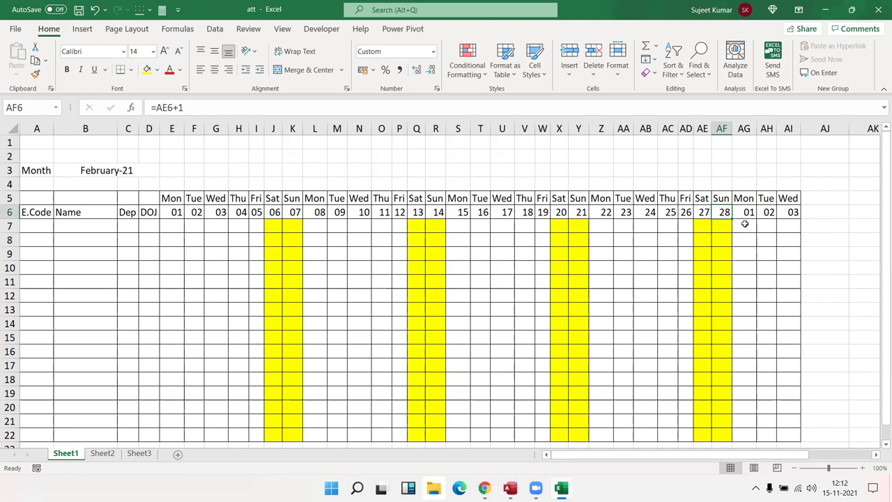
key(Right)
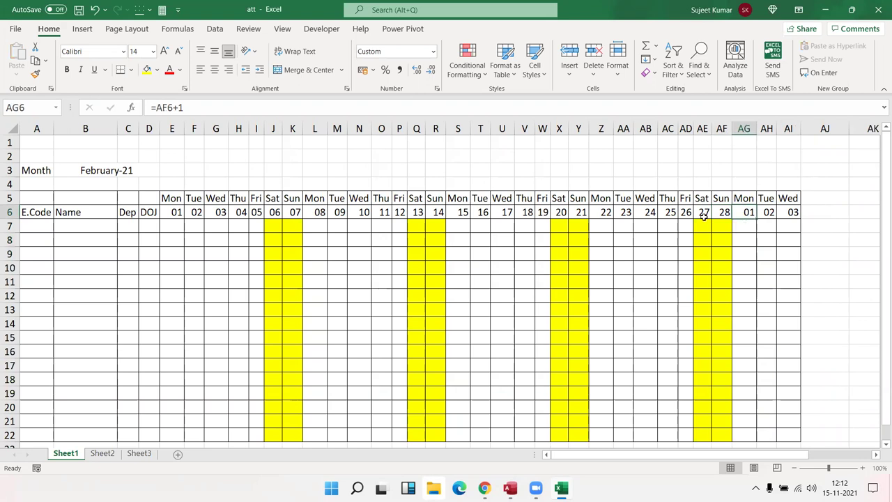
click(101, 455)
- Enter =EOMONTH(B5,0) in D6 on Sheet2
click(184, 211)
text(=)
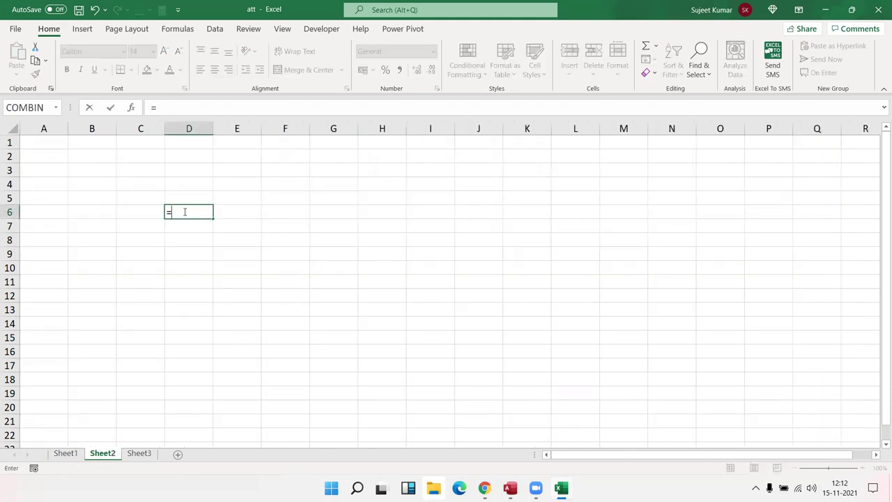
text(eo)
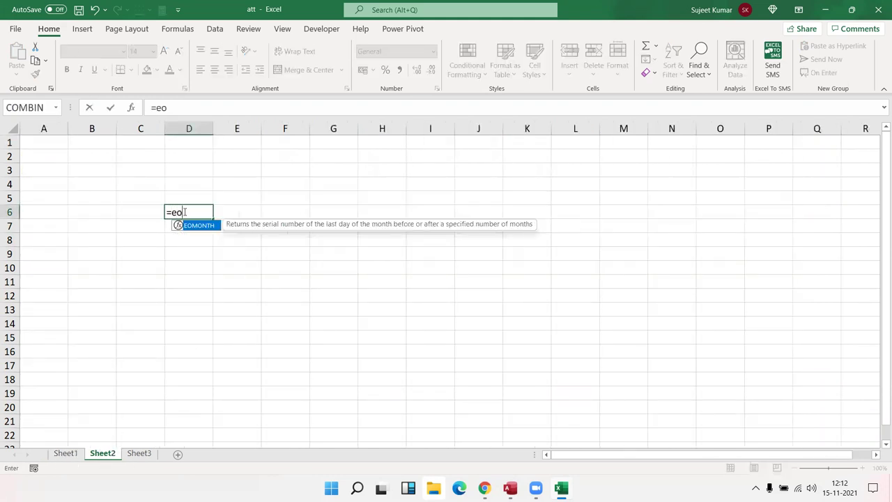
key(Tab)
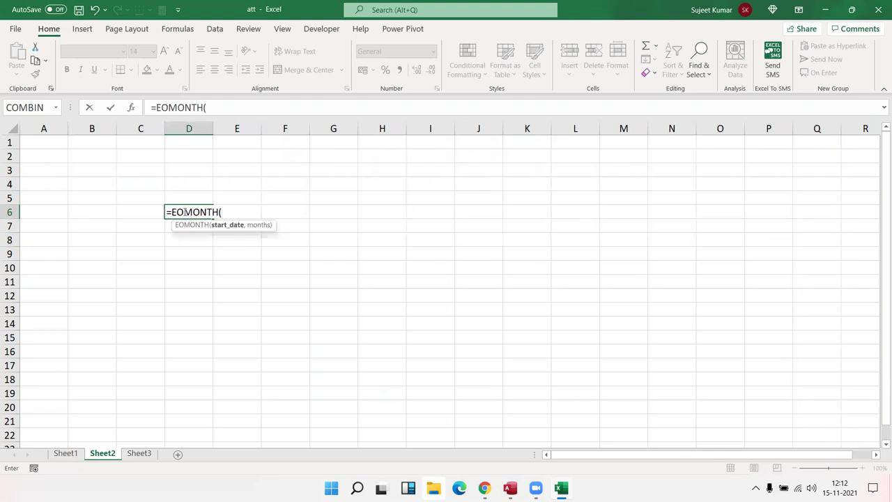
key(Left)
key(Left)
key(Up)
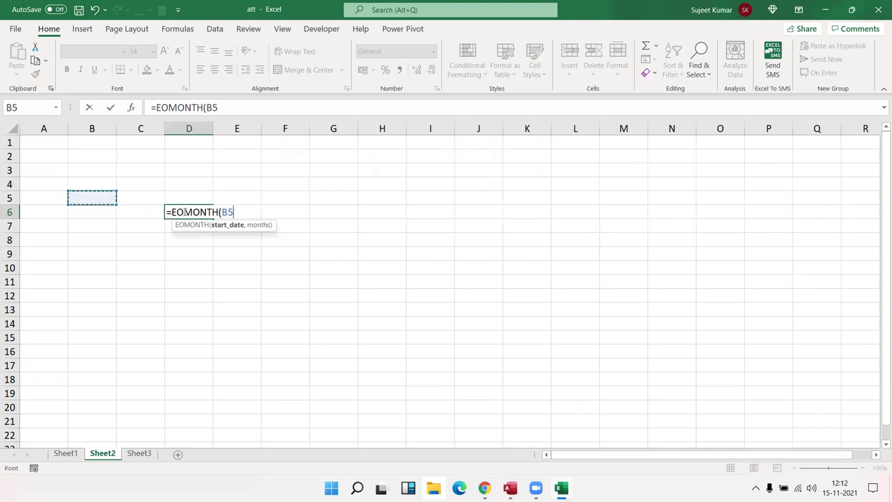
text(,0)
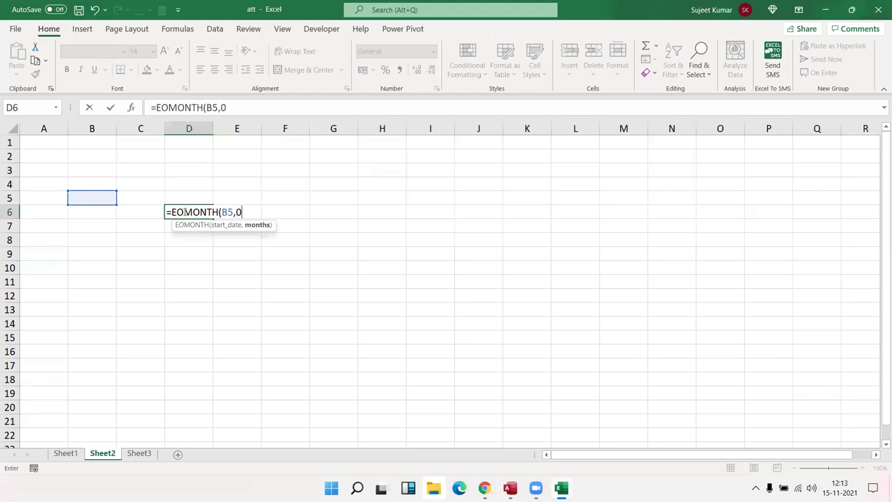
text())
key(Return)
key(Up)
key(Left)
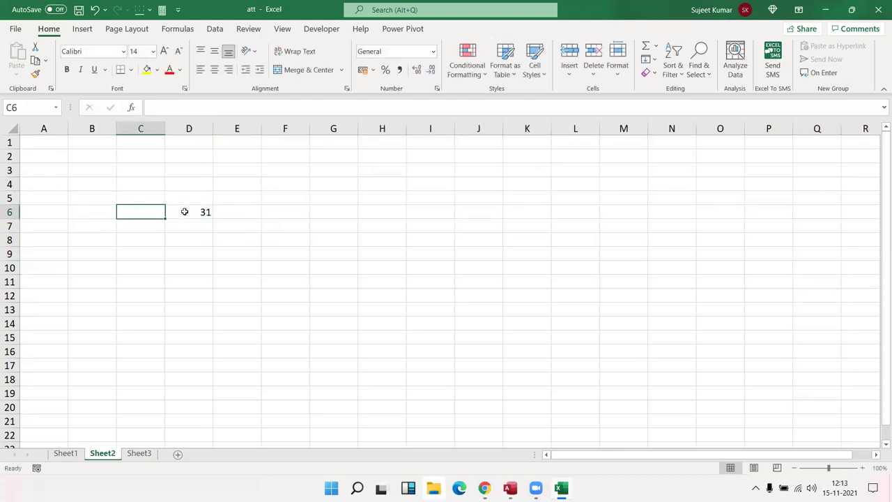
key(Up)
key(Left)
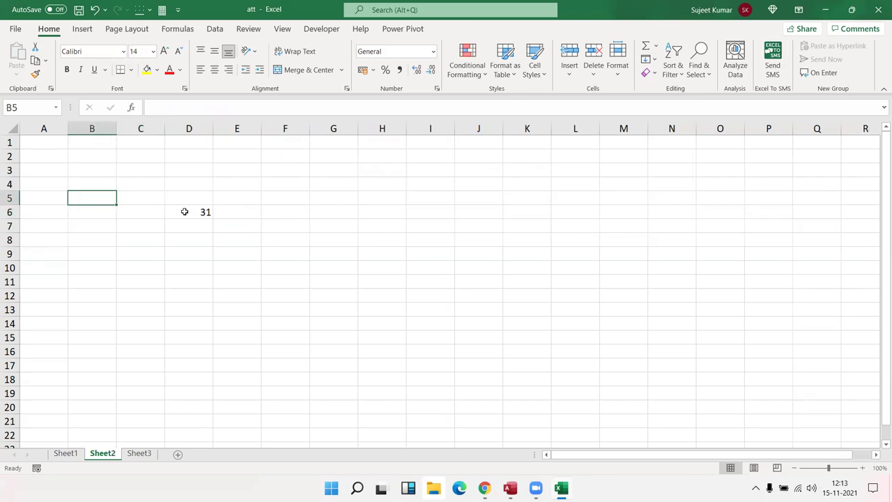
click(186, 211)
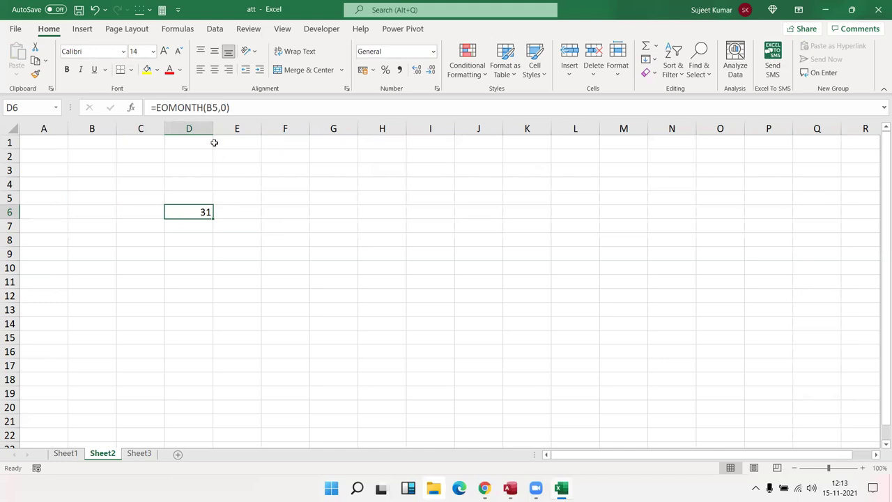
- Insert today's date, 15-11-2021, into B5
click(85, 194)
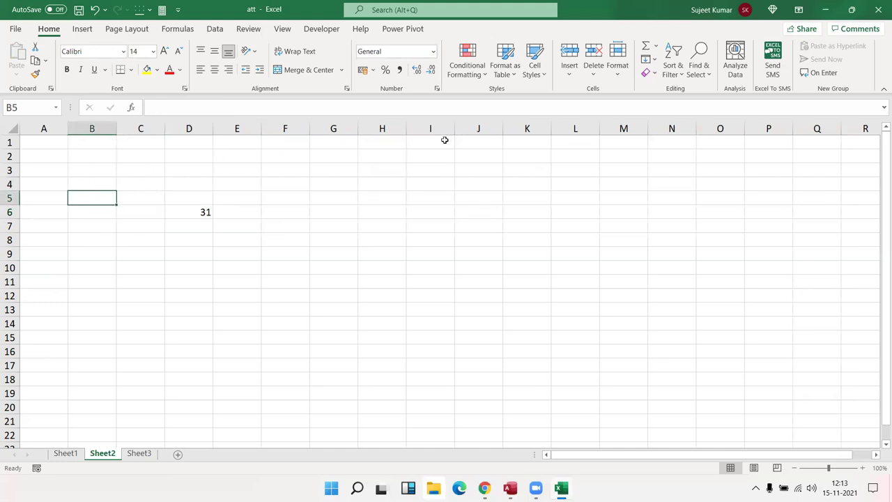
key(ctrl+semicolon)
key(Return)
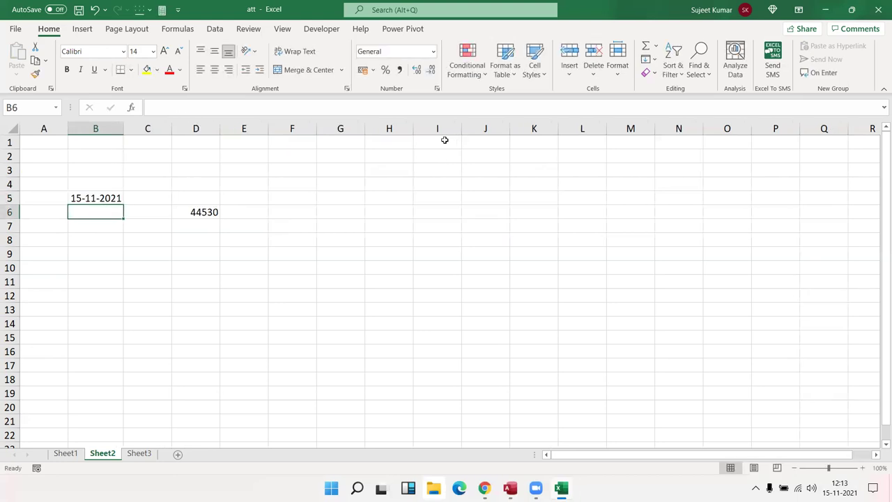
- Format D6 as a date so it shows 30-Nov-21, leaving its formula unchanged
key(Up)
key(Right)
key(Right)
key(Down)
key(ctrl+shift+2)
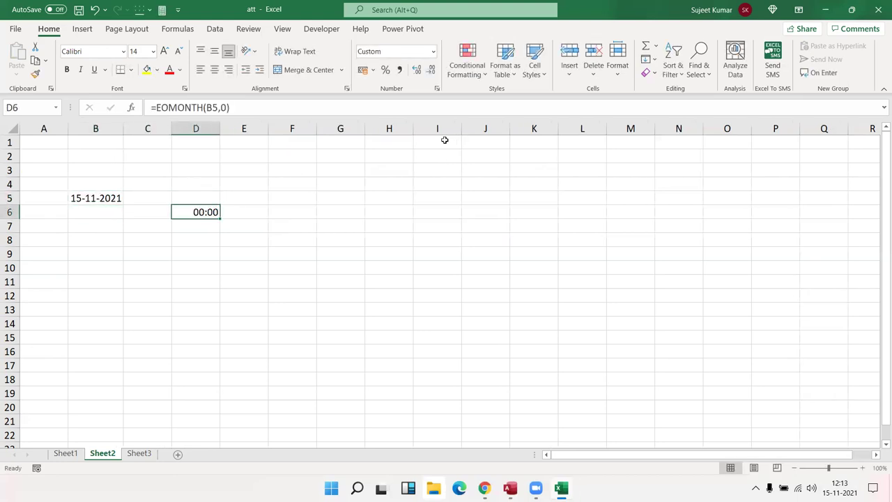
key(ctrl+shift+3)
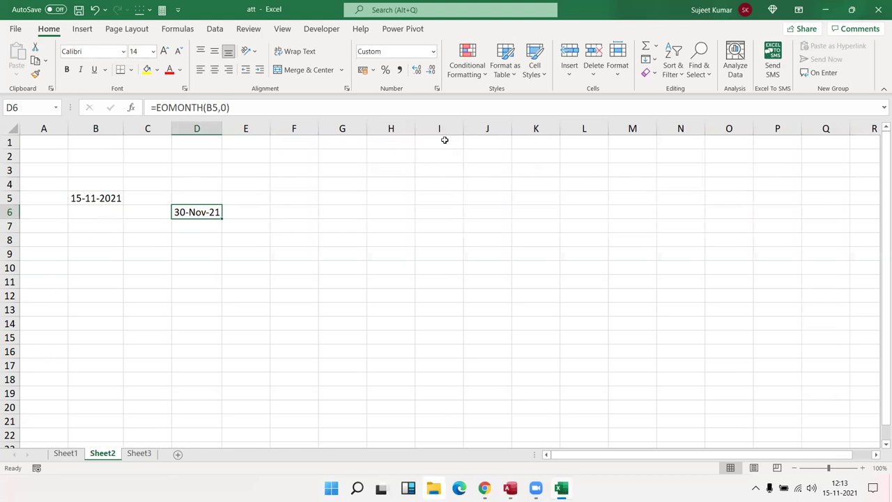
key(F2)
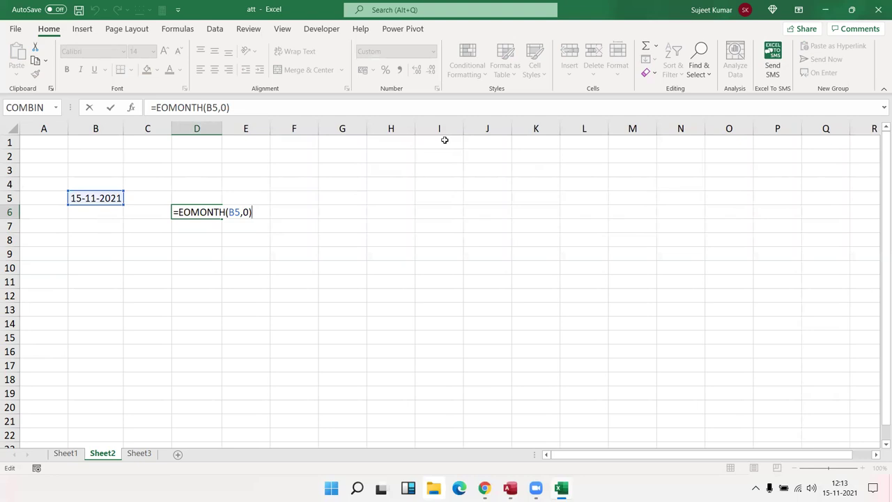
key(Escape)
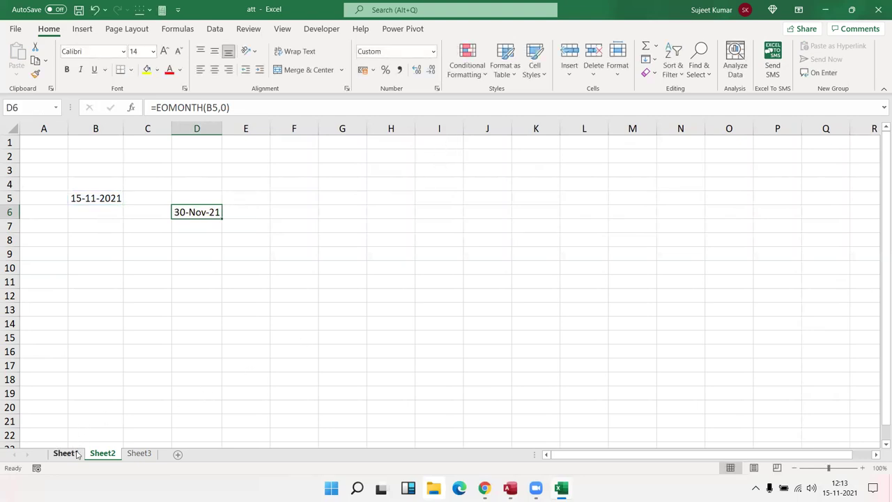
- On Sheet1, start rewriting AG6 as an IF testing AF6+1 against EOMONTH(N6,0)
click(78, 454)
double_click(739, 211)
text(IF()
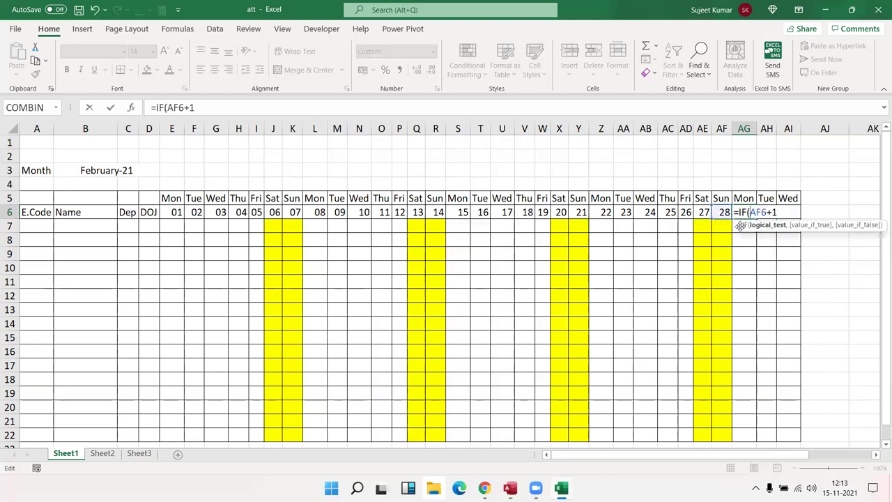
click(793, 213)
text(eo)
key(Tab)
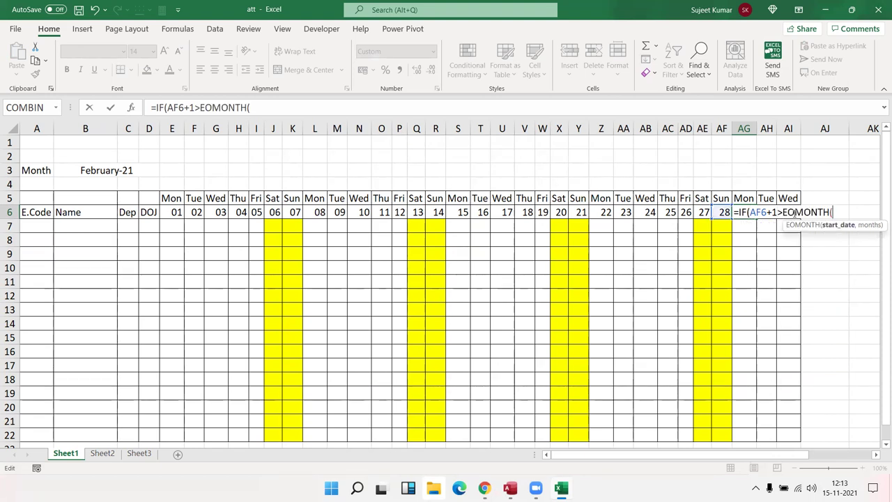
click(348, 217)
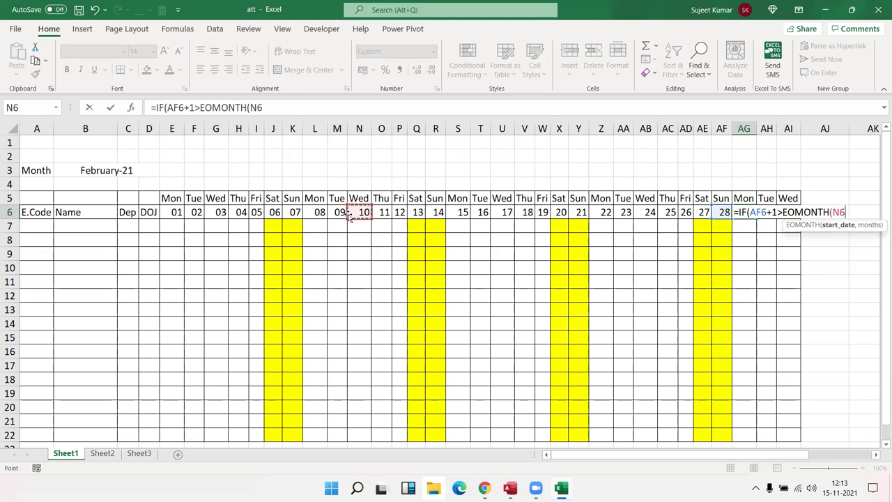
text(,0)
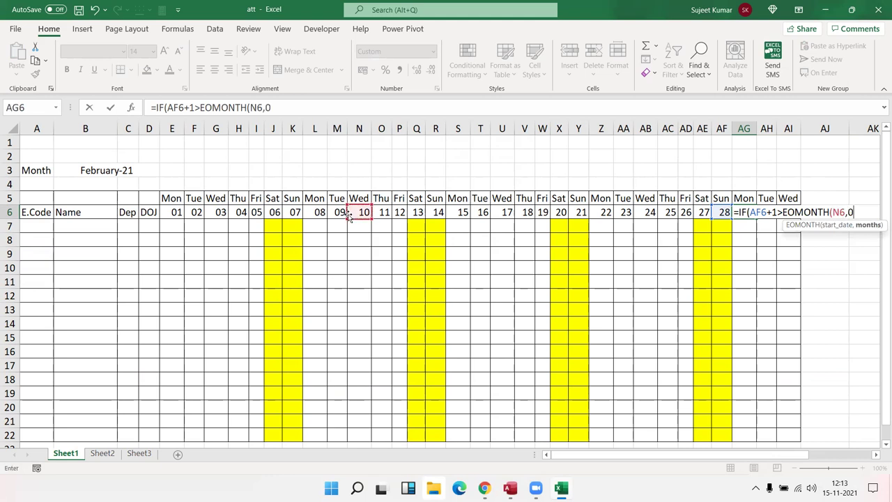
text())
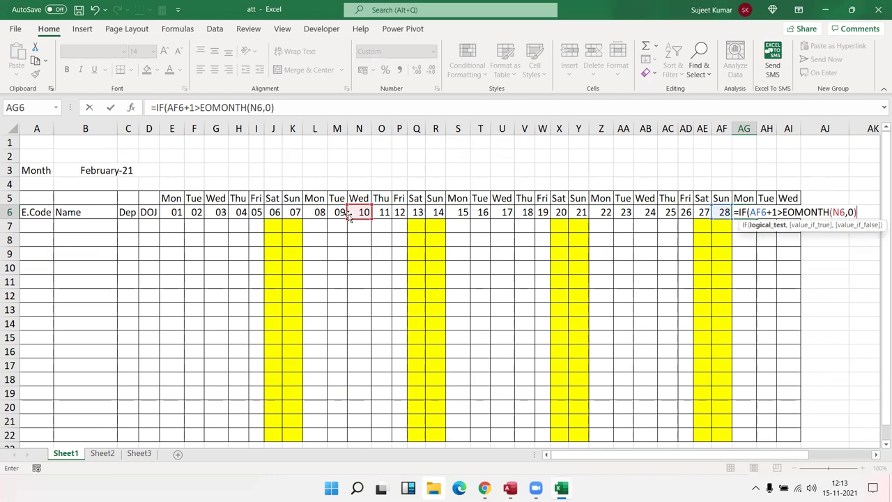
- Complete AG6 as =IF(AF6+1>EOMONTH(N6,0),"",AF6+1), accepting Excel's parenthesis correction
text(,)
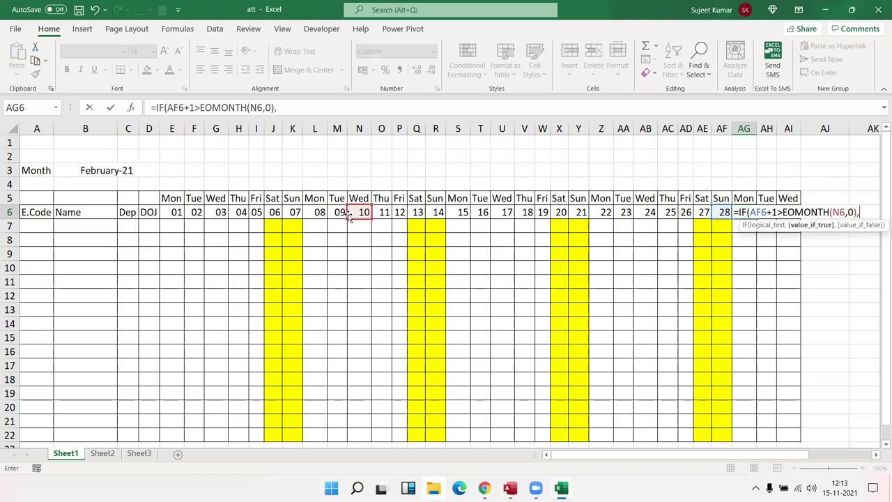
text("",)
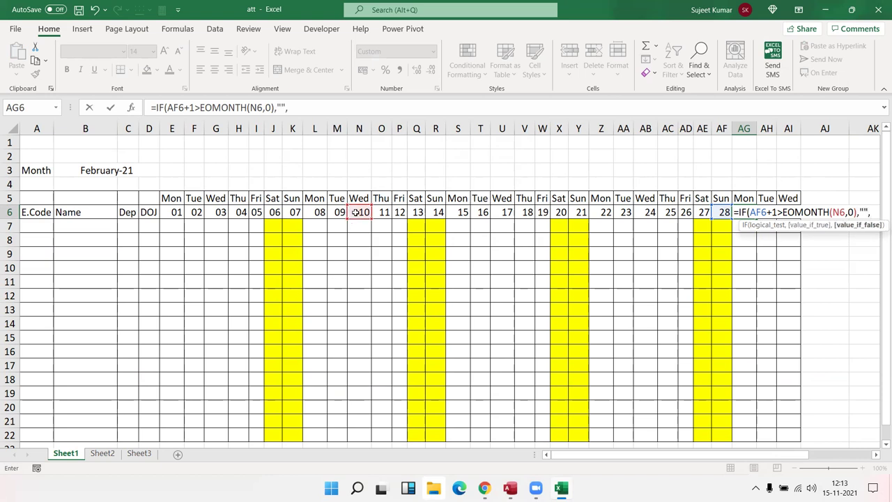
click(719, 214)
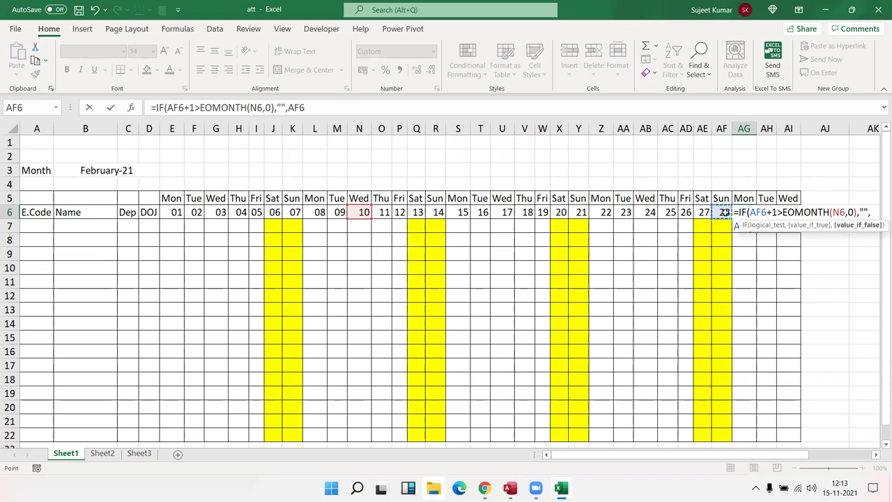
text(+1)
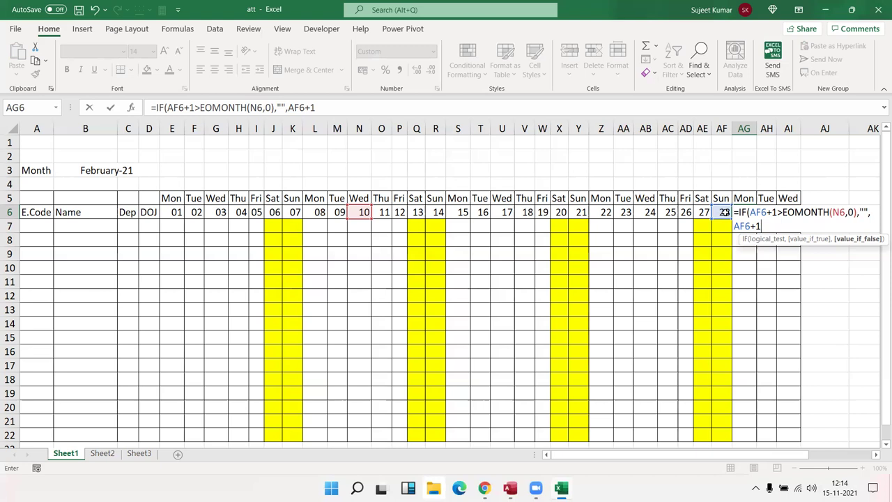
key(Return)
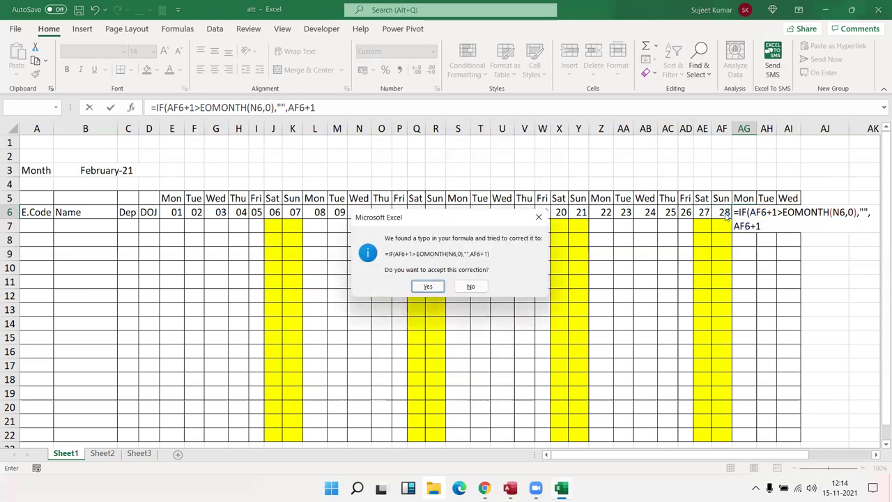
key(Return)
key(Up)
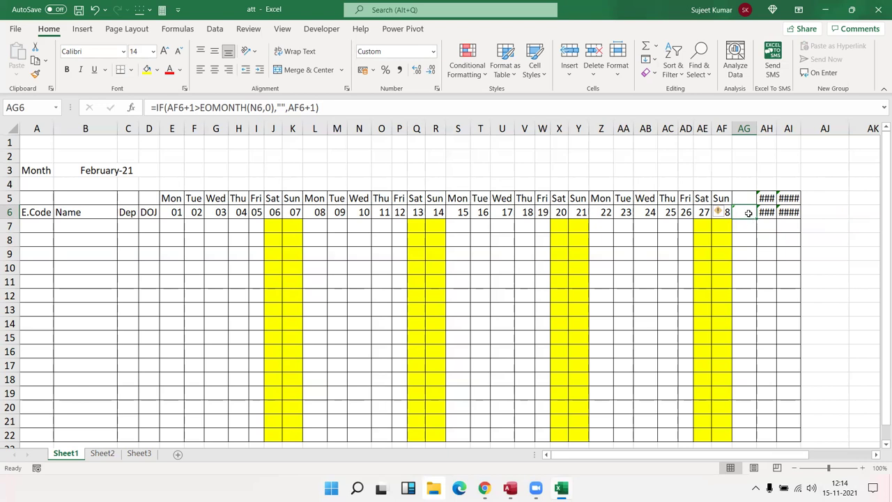
- Fill the AG6 formula across to AI6 and inspect the #VALUE! error in AH6
double_click(747, 213)
key(Escape)
drag(756, 217, 789, 216)
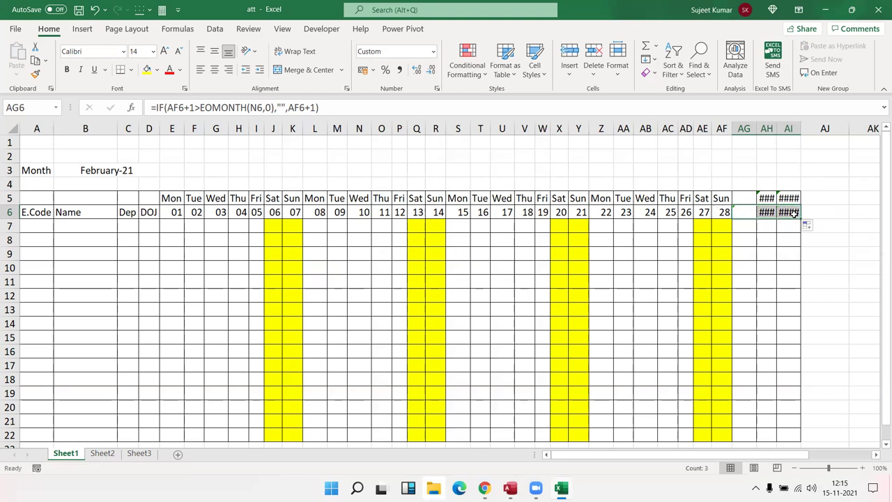
click(766, 213)
key(Right)
click(769, 213)
double_click(766, 214)
key(Escape)
click(742, 213)
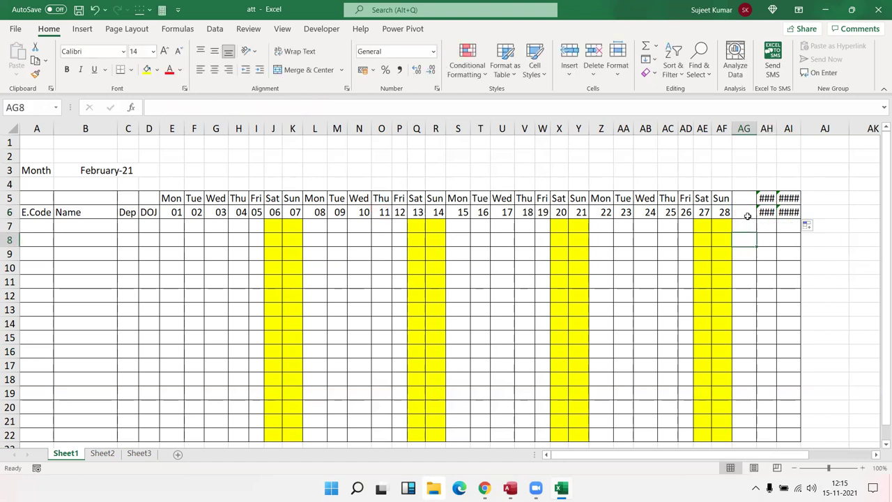
- Wrap AG6's formula in IFERROR(...,"") and fill it across AG6:AI6
double_click(739, 213)
click(738, 212)
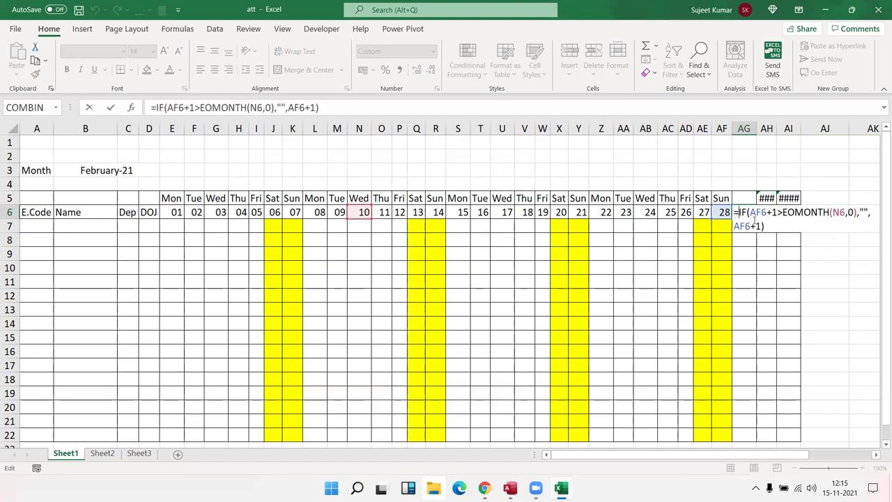
text(IF)
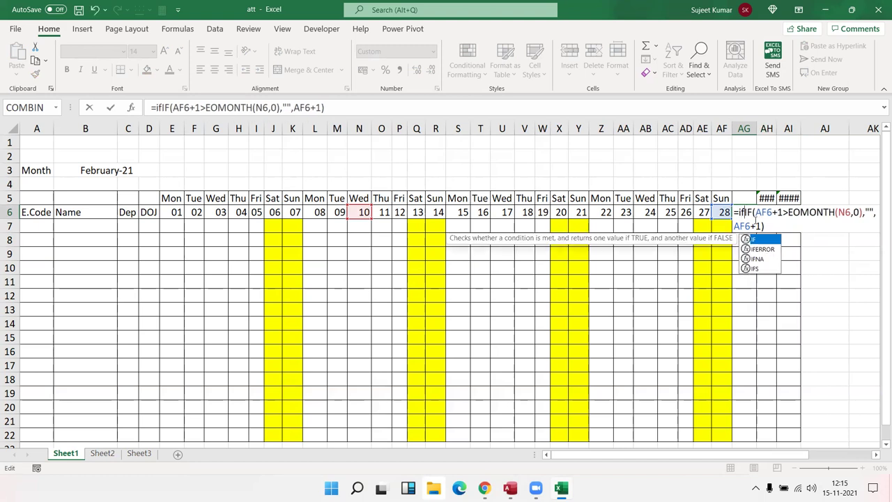
key(Down)
key(Tab)
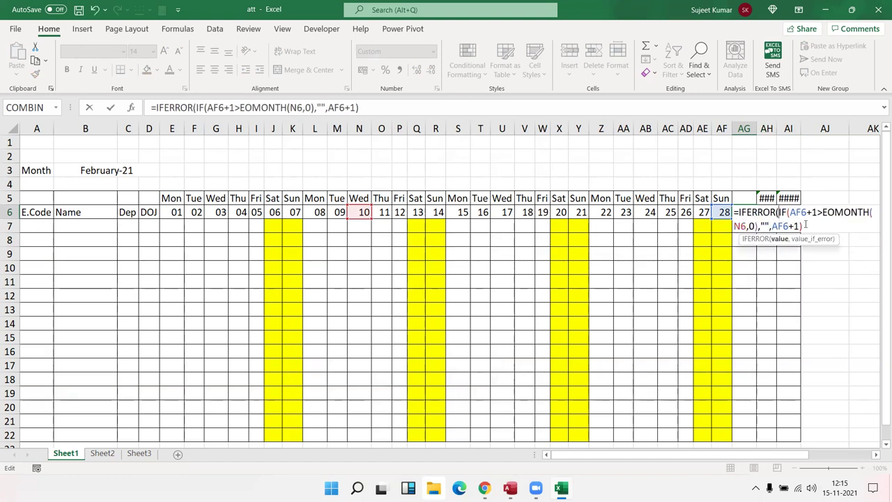
text(,"")
key(Return)
key(Return)
key(shift+Right)
key(shift+Right)
key(ctrl+r)
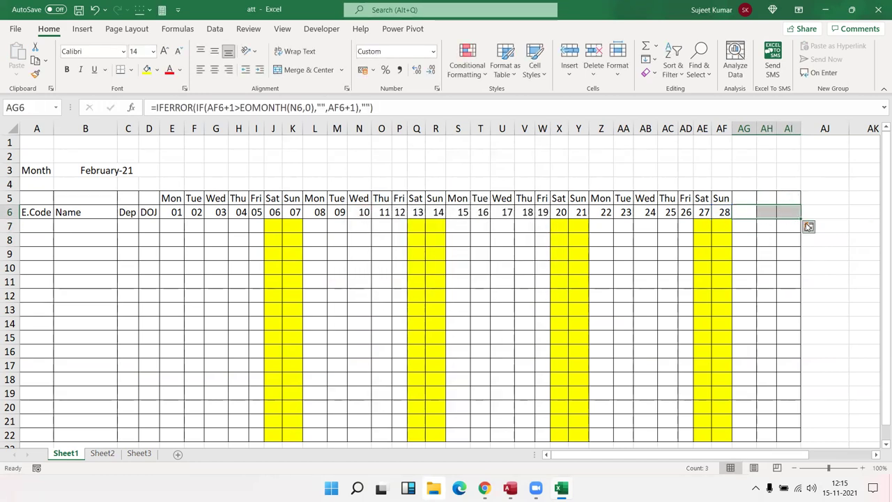
click(737, 282)
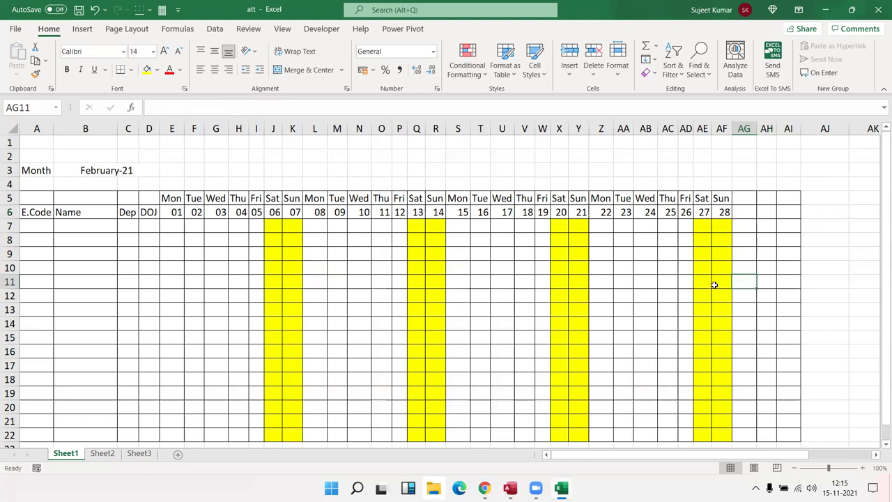
click(165, 212)
text(1/1)
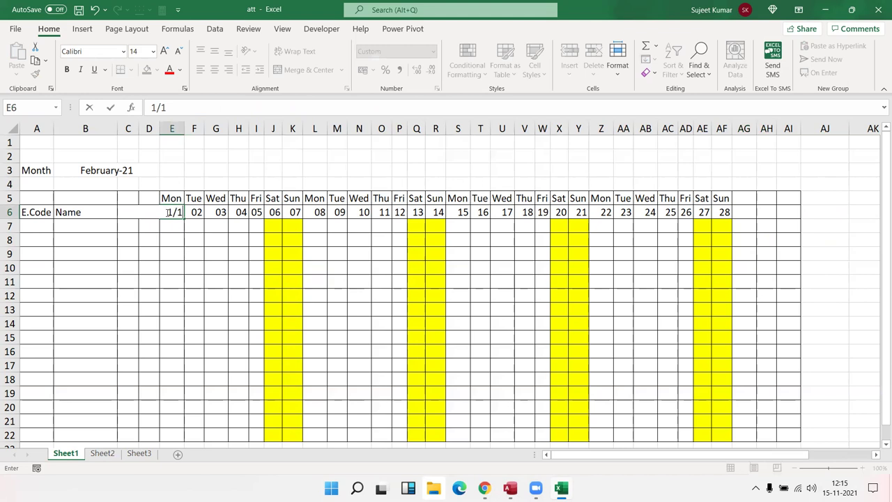
text(0)
key(Return)
click(166, 212)
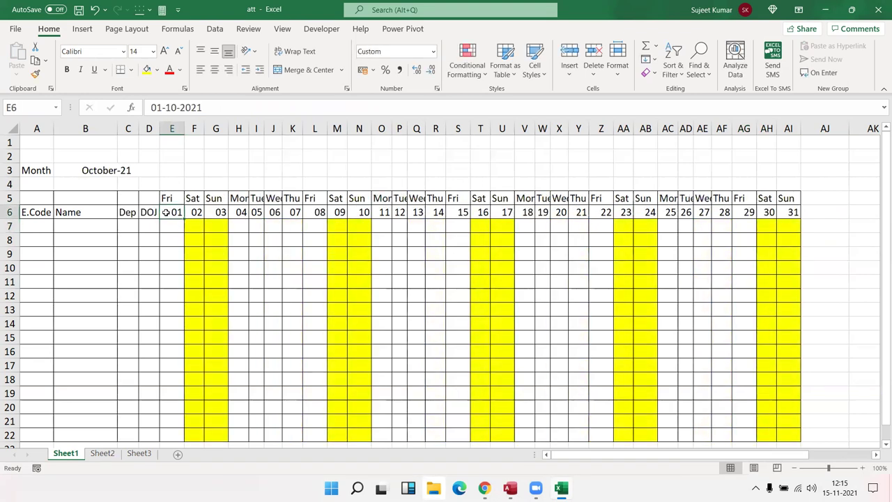
text(1/11)
key(Return)
click(166, 211)
text(1/2)
key(Return)
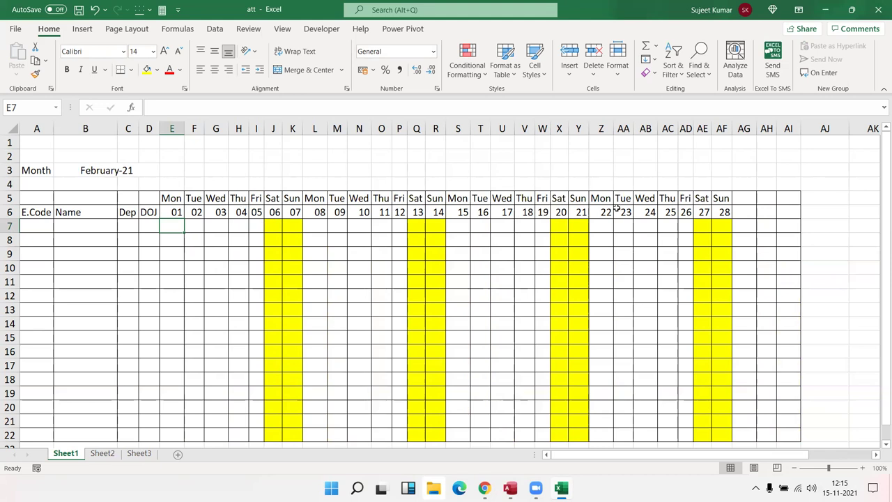
click(739, 215)
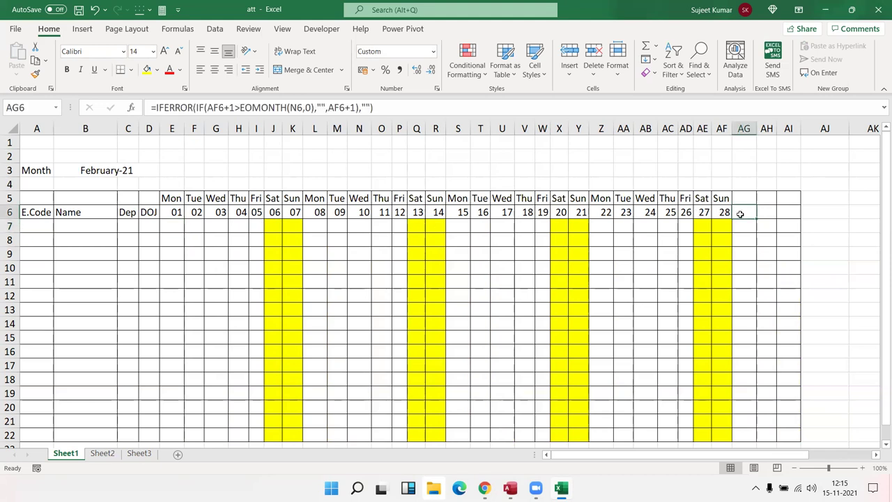
double_click(740, 214)
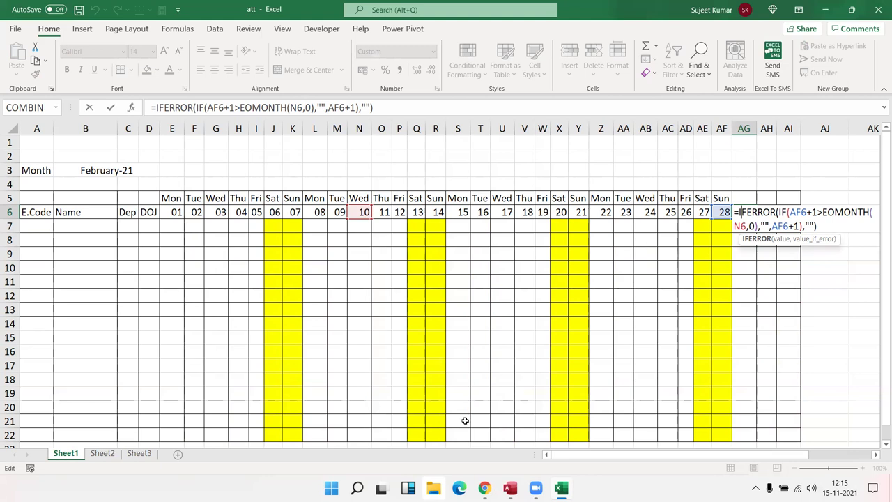
key(Escape)
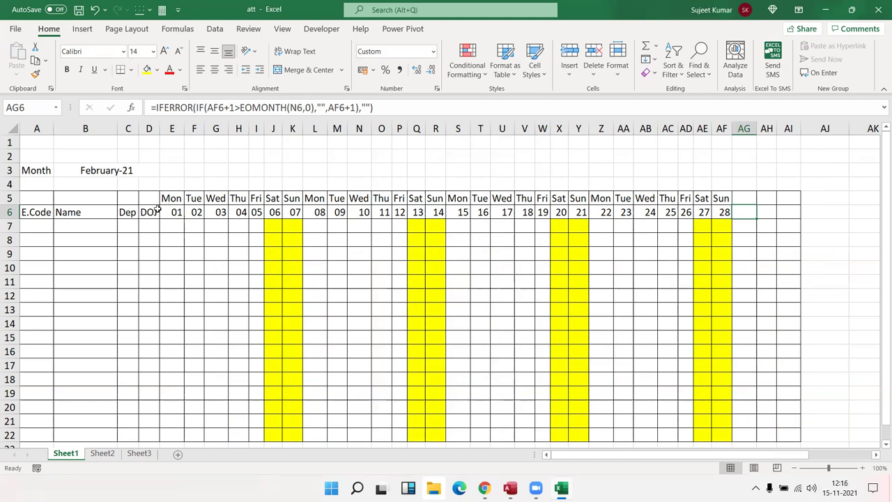
drag(167, 212, 782, 213)
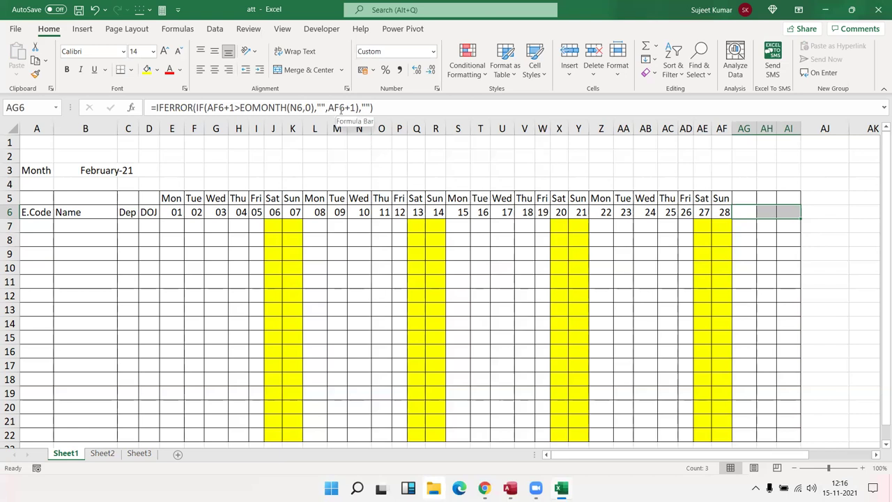
mouse_move(240, 107)
mouse_down()
mouse_move(327, 108)
mouse_move(314, 108)
mouse_up()
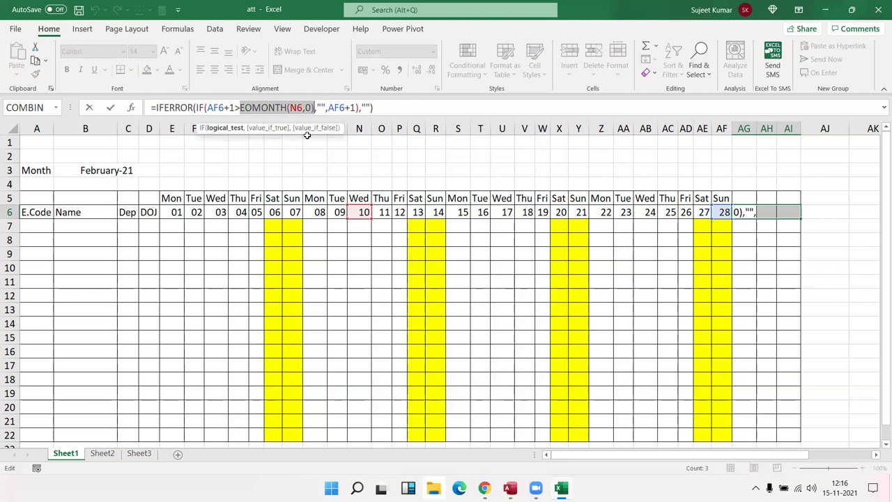
mouse_move(196, 108)
mouse_down()
mouse_move(371, 107)
mouse_move(358, 107)
mouse_up()
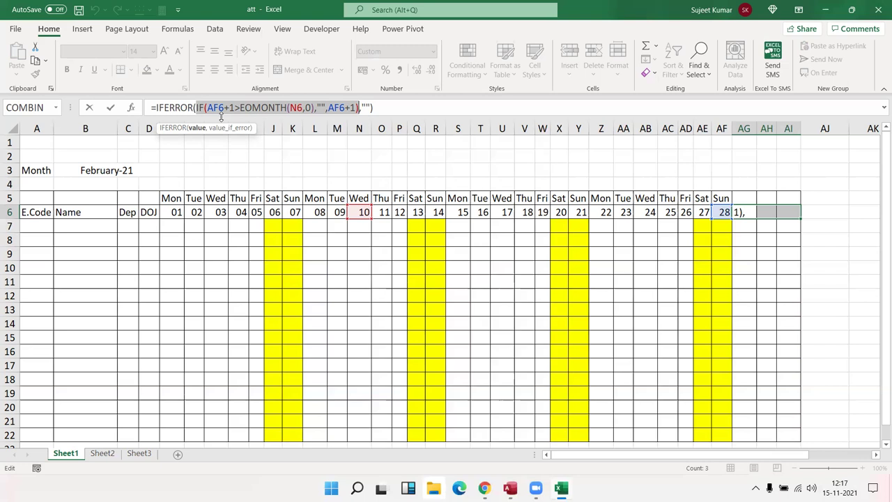
key(Return)
- Check that AG5:AI22 is blank past Sun 28, then select first attendance cell E7
click(658, 323)
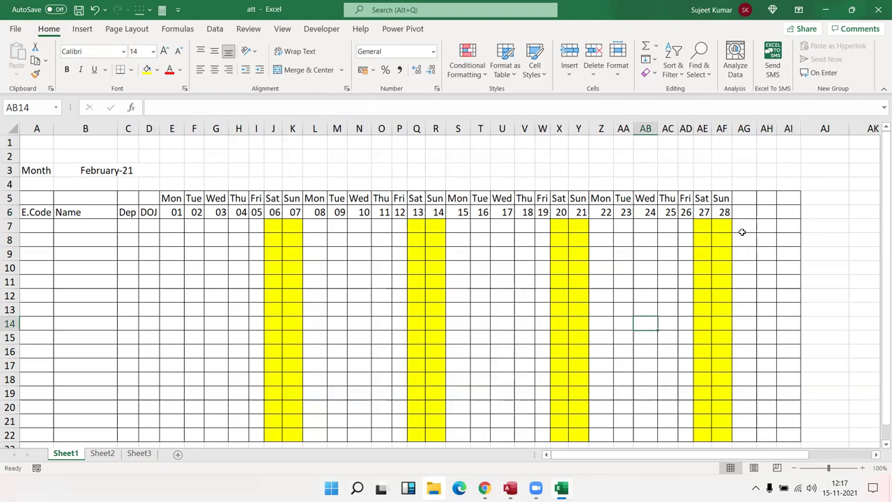
mouse_move(744, 197)
mouse_down()
mouse_move(795, 413)
mouse_move(790, 386)
mouse_up()
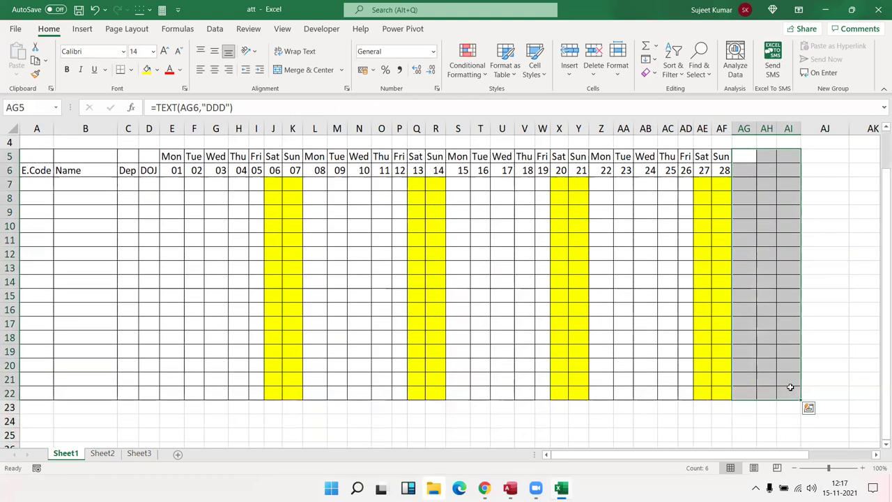
scroll(778, 396, up, 1)
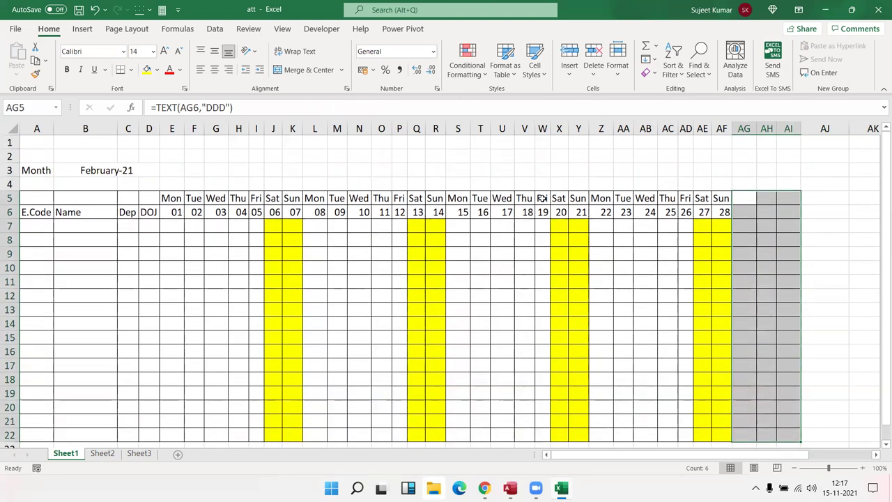
click(147, 229)
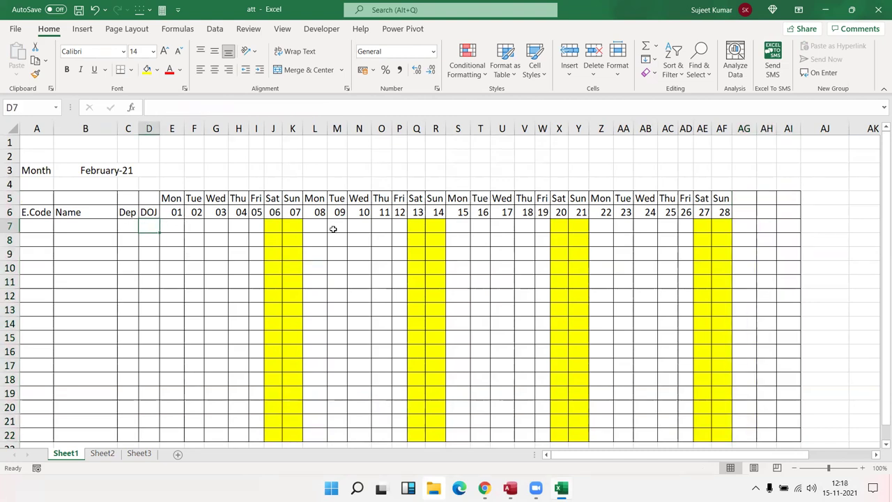
click(180, 226)
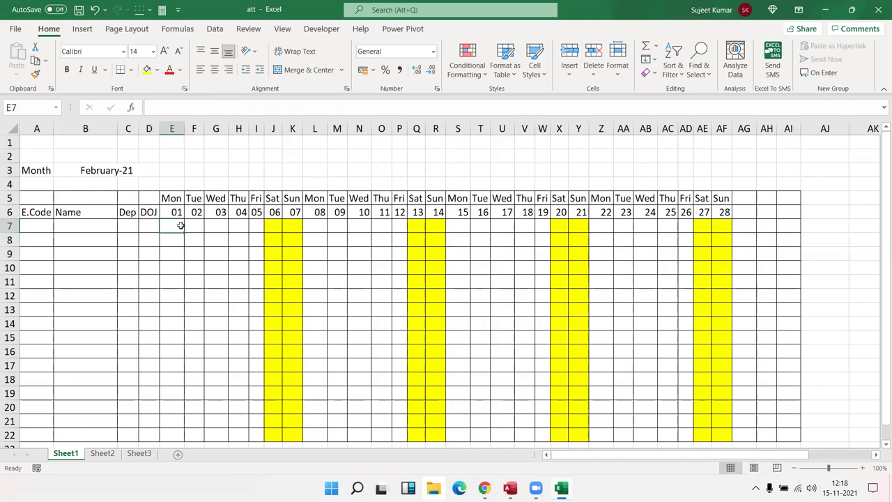
- Start a new formula-based conditional formatting rule on E7 with =E$6=""
click(453, 73)
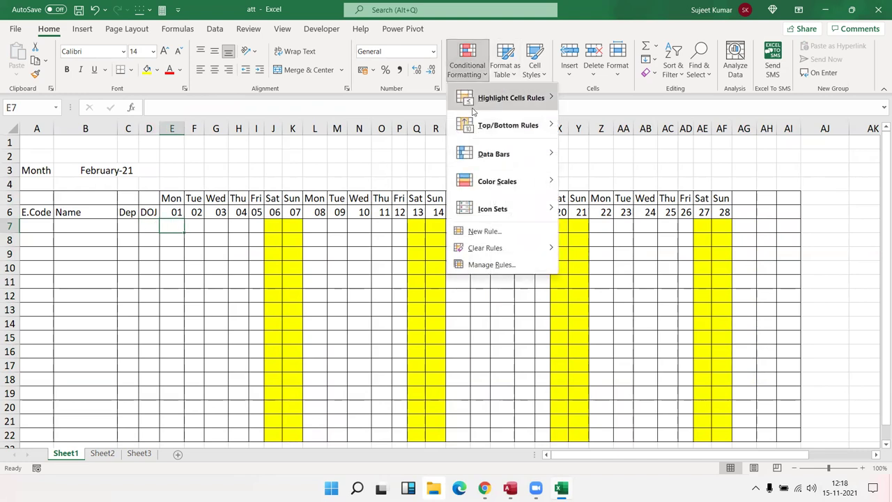
mouse_move(516, 126)
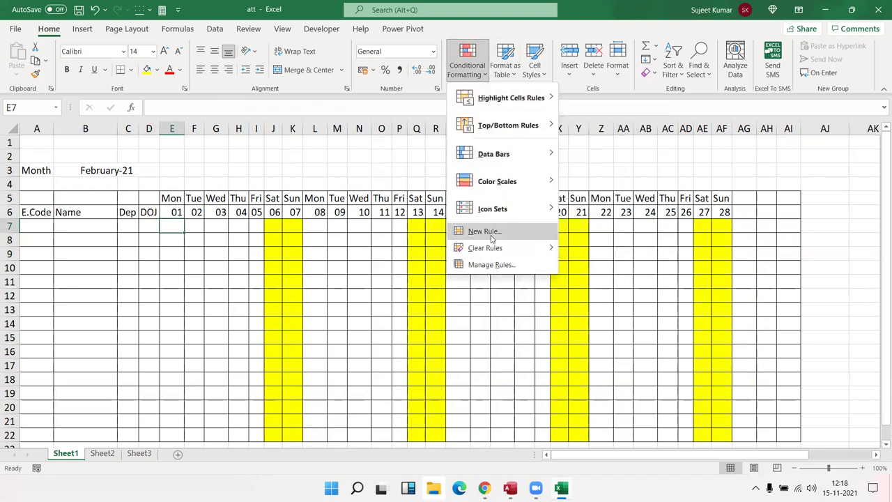
click(485, 232)
click(423, 274)
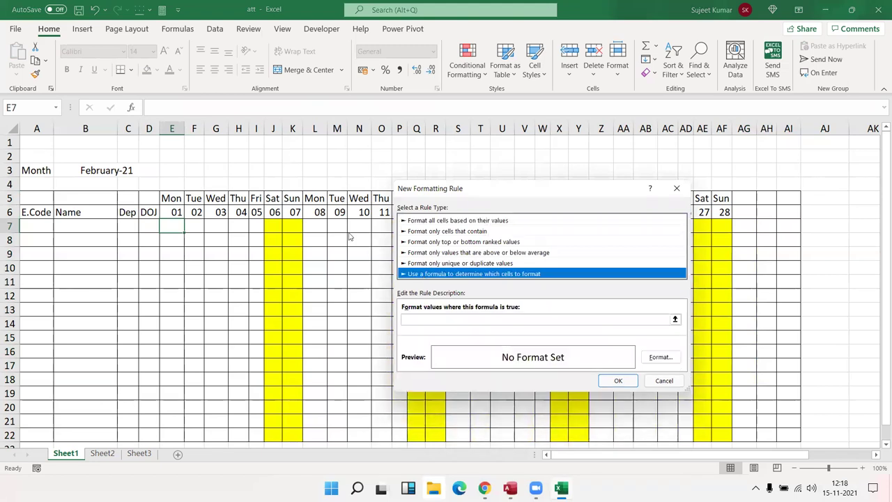
click(412, 319)
click(167, 211)
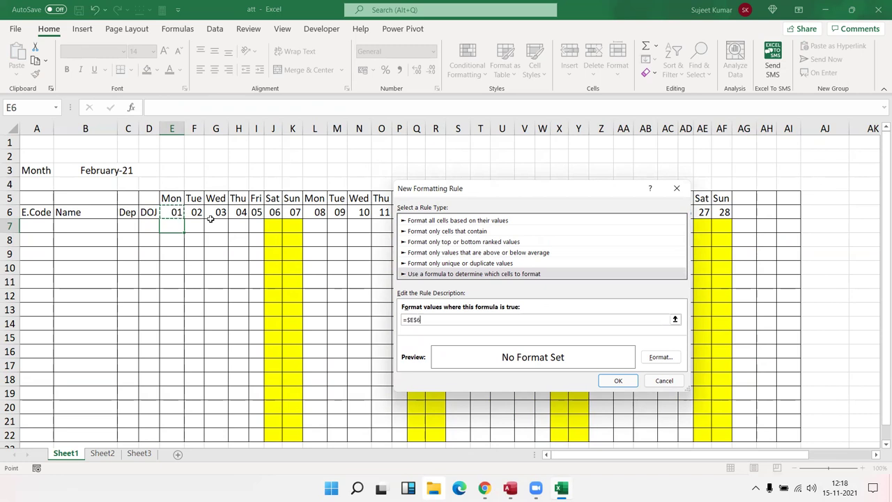
text(=")
key(F4)
- Set the rule's format to no borders and save the rule
click(654, 356)
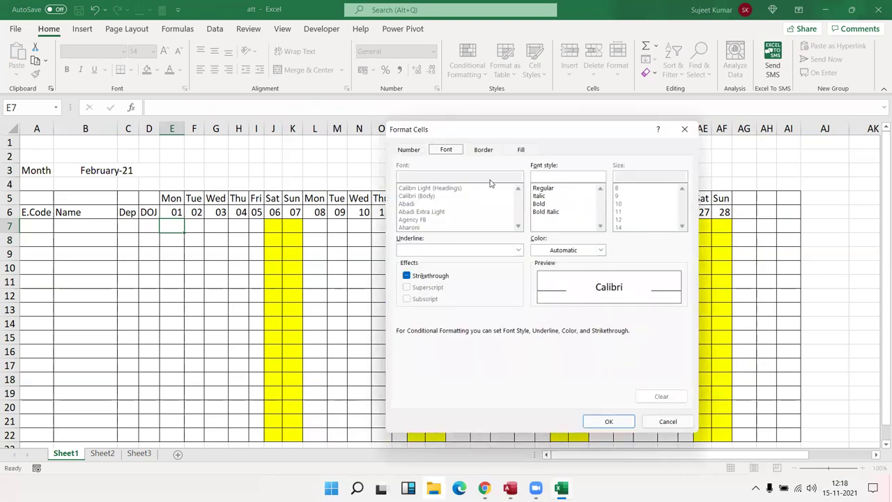
click(522, 149)
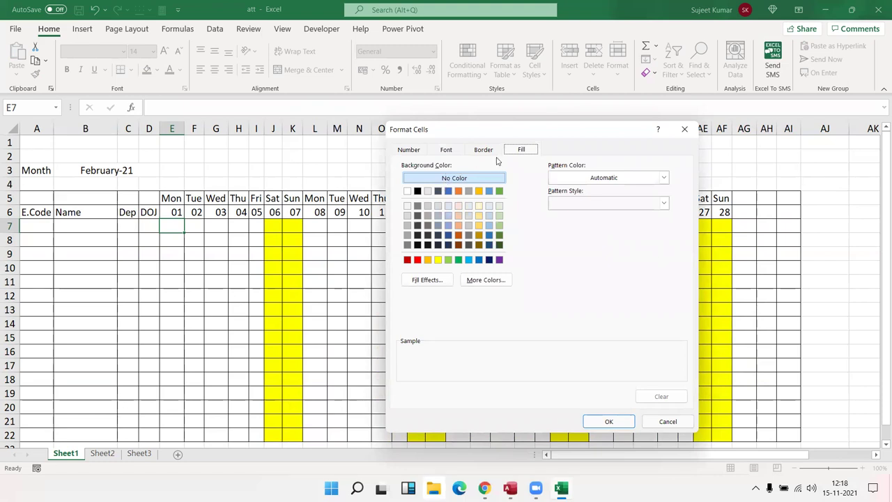
click(482, 150)
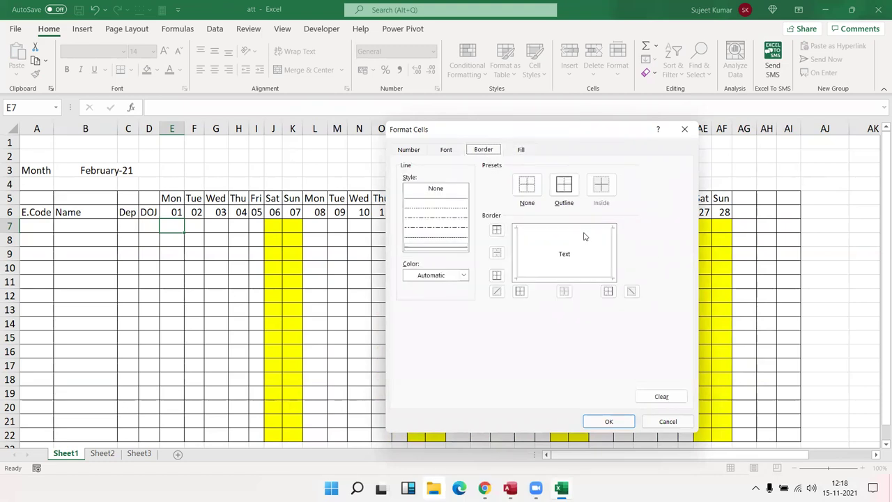
click(613, 255)
click(522, 255)
click(520, 254)
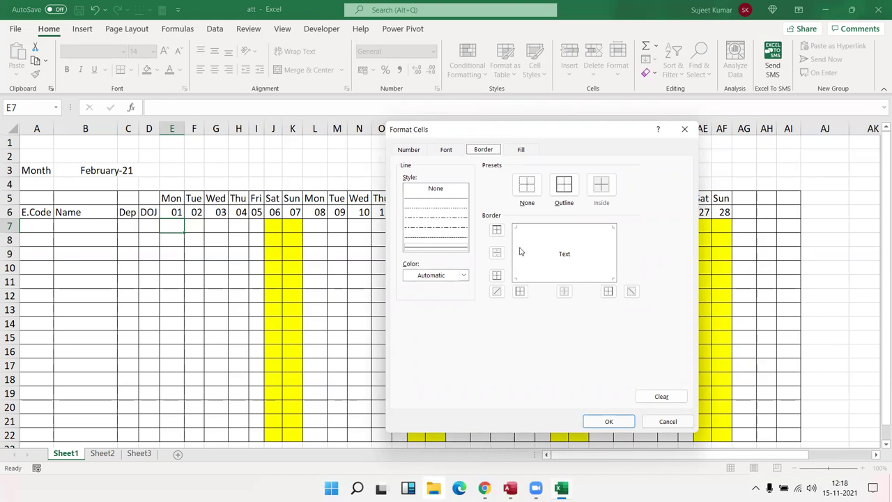
click(613, 422)
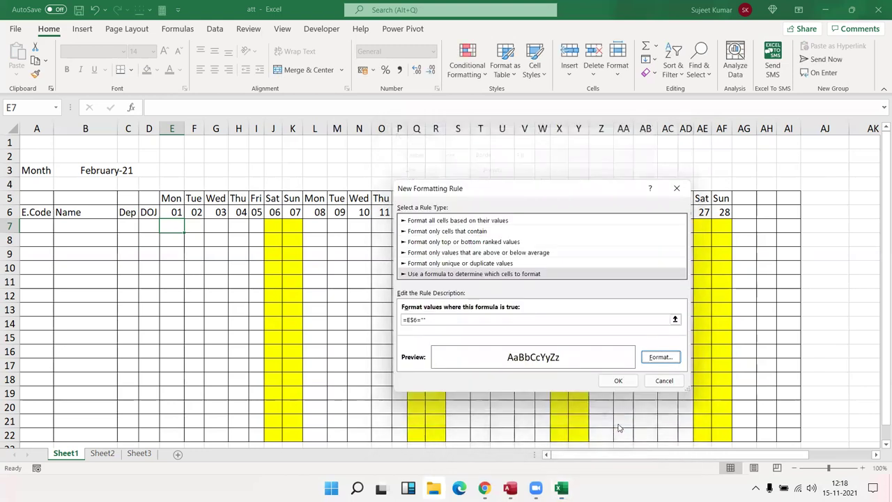
click(618, 381)
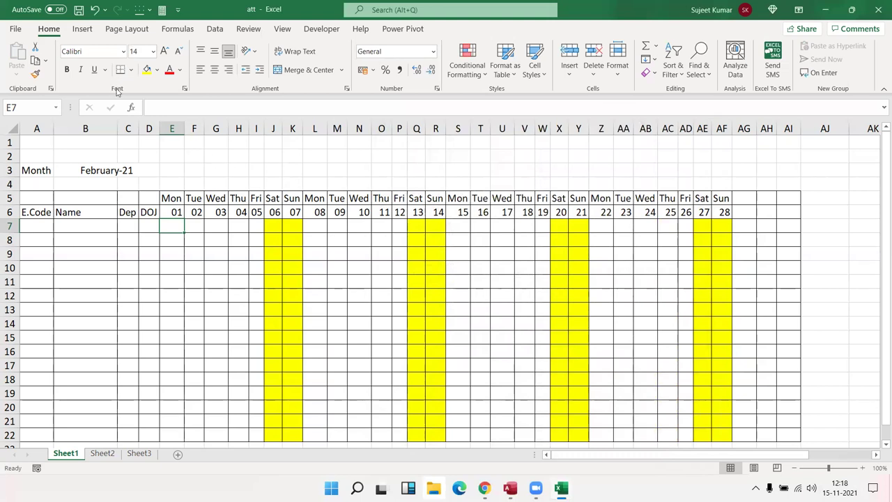
- Format-paint E7's blank-day border rule across the attendance grid E7:AI22
click(34, 74)
drag(171, 225, 785, 435)
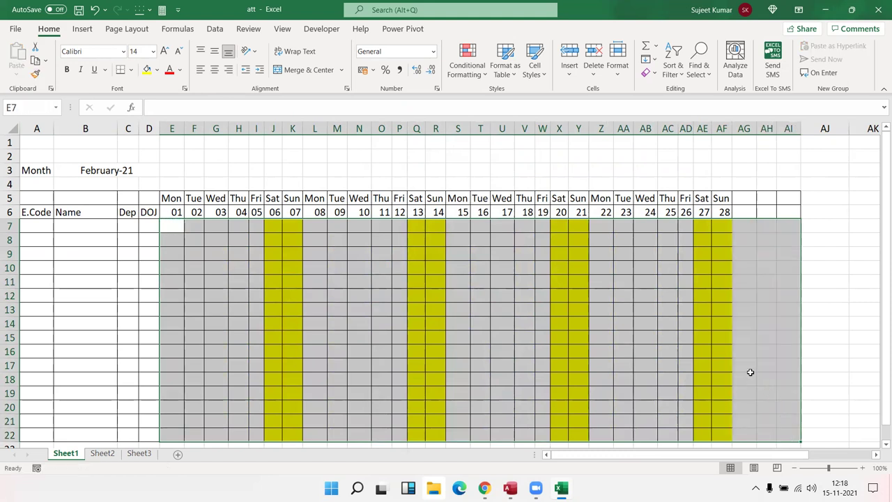
click(169, 228)
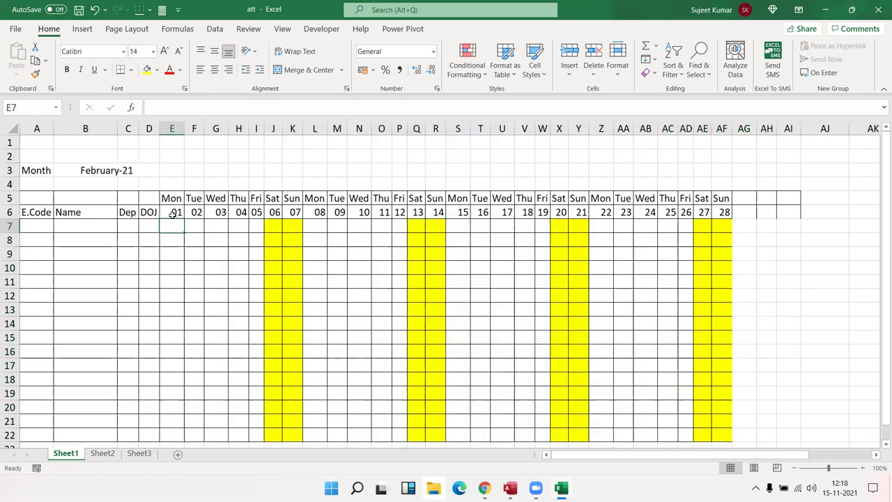
- Paint E7's formatting onto header rows 5–6 and select the date row through AI6
click(36, 73)
mouse_move(172, 198)
mouse_down()
mouse_move(613, 225)
mouse_move(791, 213)
mouse_up()
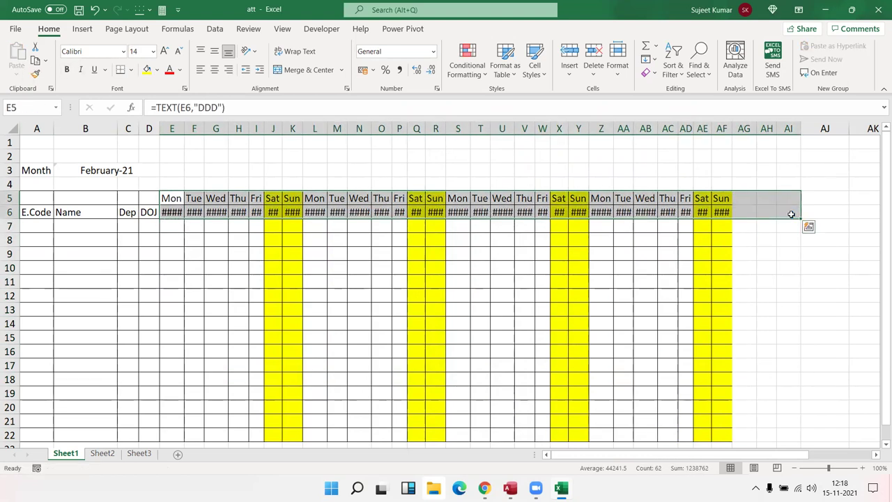
drag(171, 212, 721, 212)
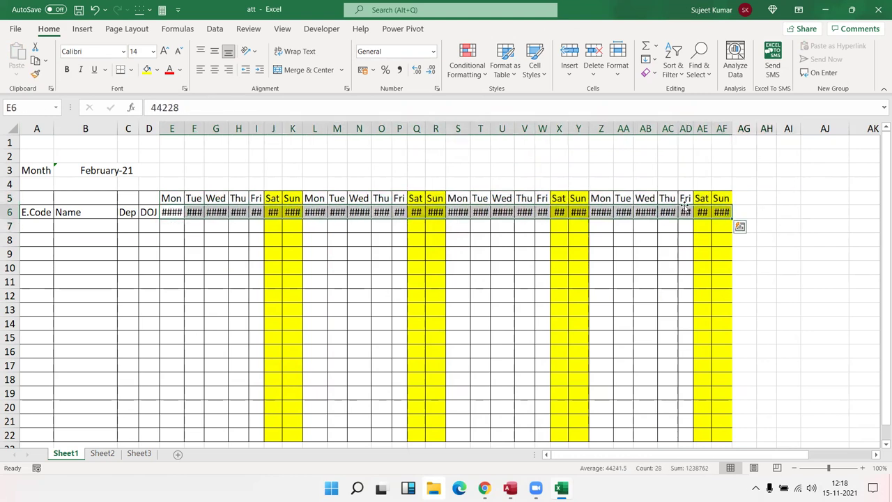
key(shift+Right)
key(shift+Right)
key(shift+Right)
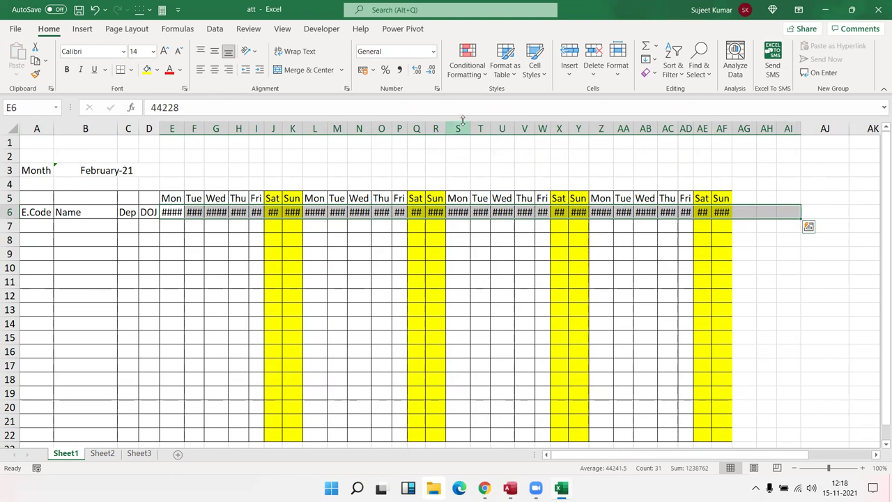
- Give the date row the custom number format dd to show days 01–28
click(436, 88)
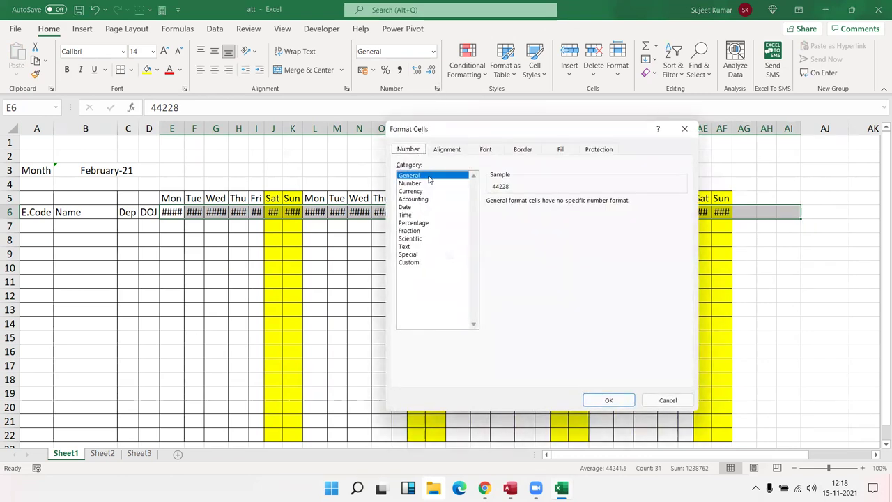
click(409, 262)
double_click(491, 213)
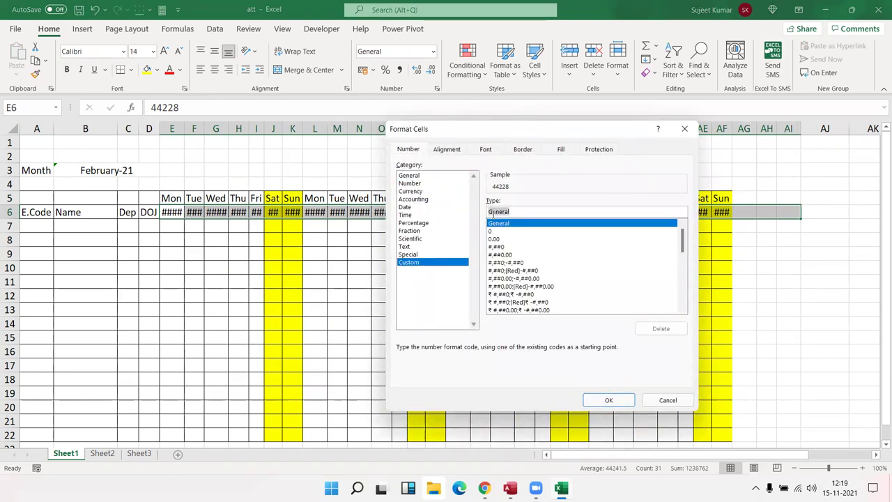
text(dd)
key(Return)
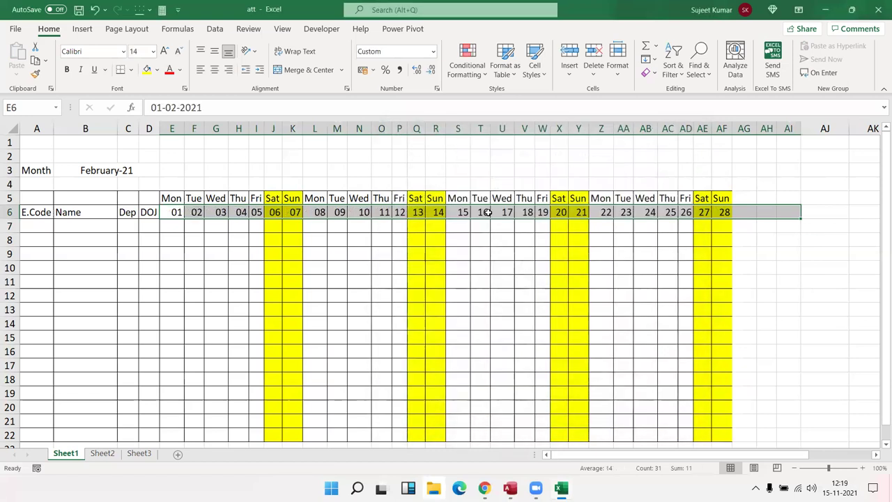
click(554, 300)
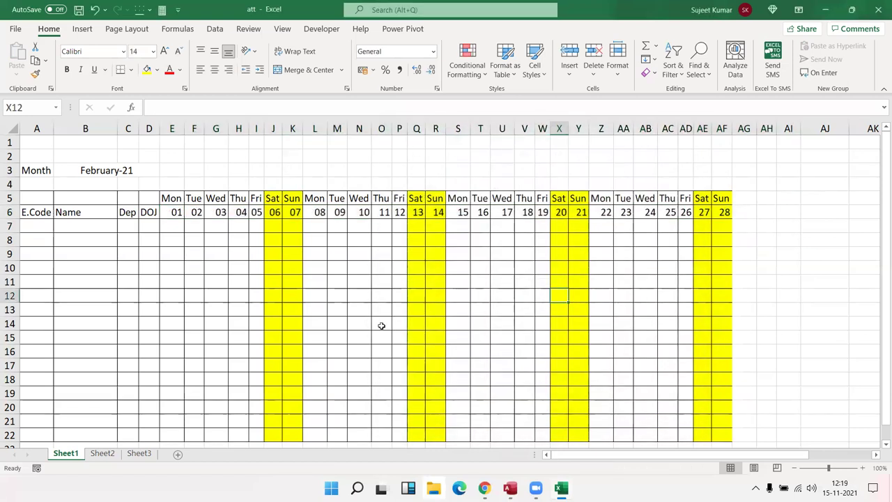
- Test start dates 7/1, 1/7 and 1/6 in E6 to check headers adapt
click(172, 216)
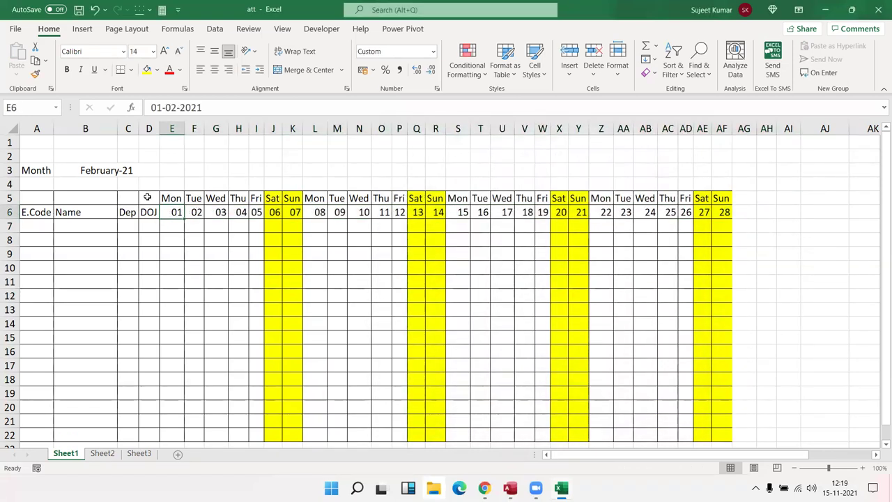
text(7/1)
key(Return)
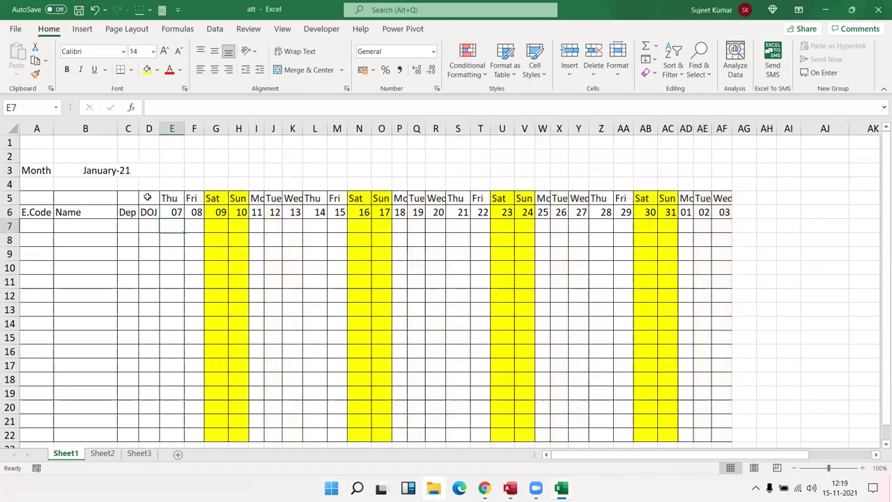
key(Up)
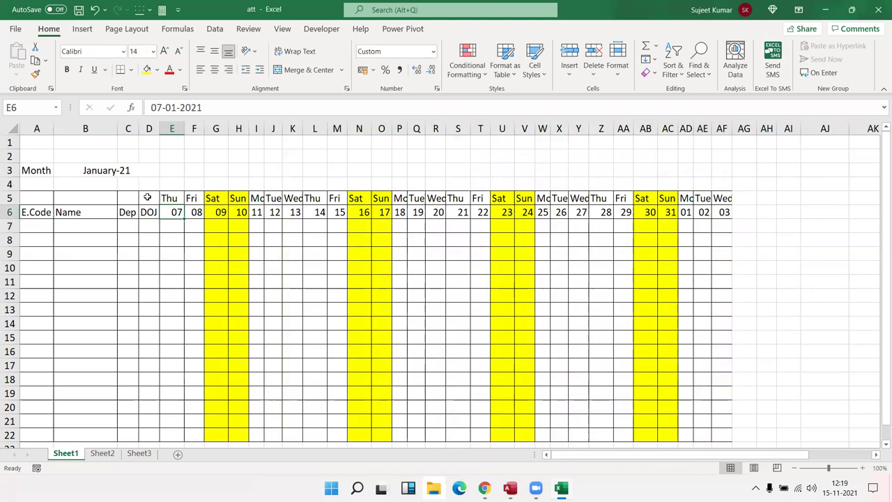
text(1/7)
key(Return)
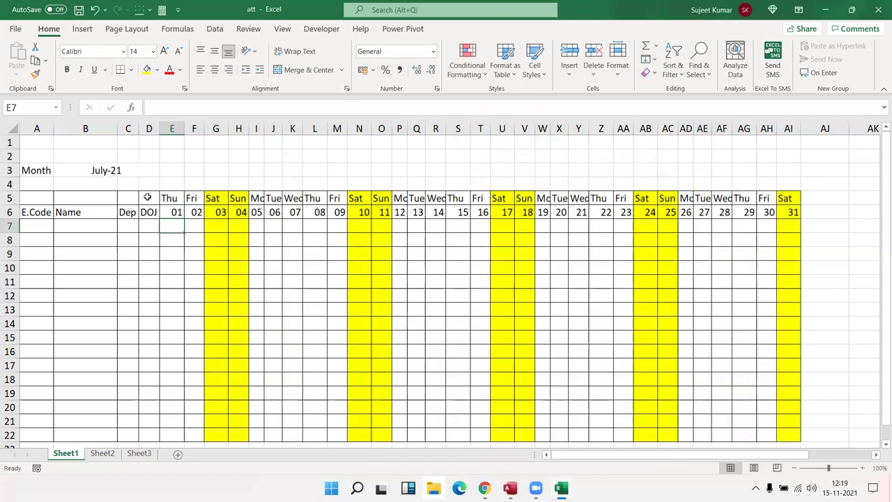
key(Up)
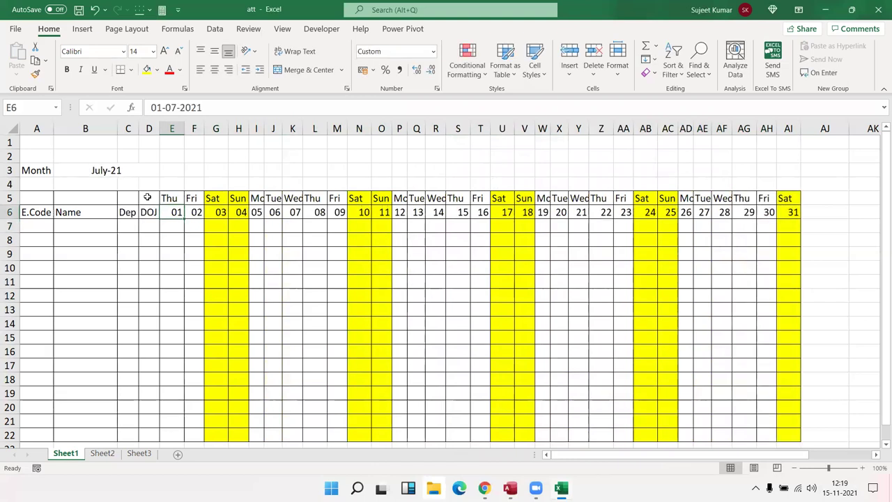
text(1/6)
key(Return)
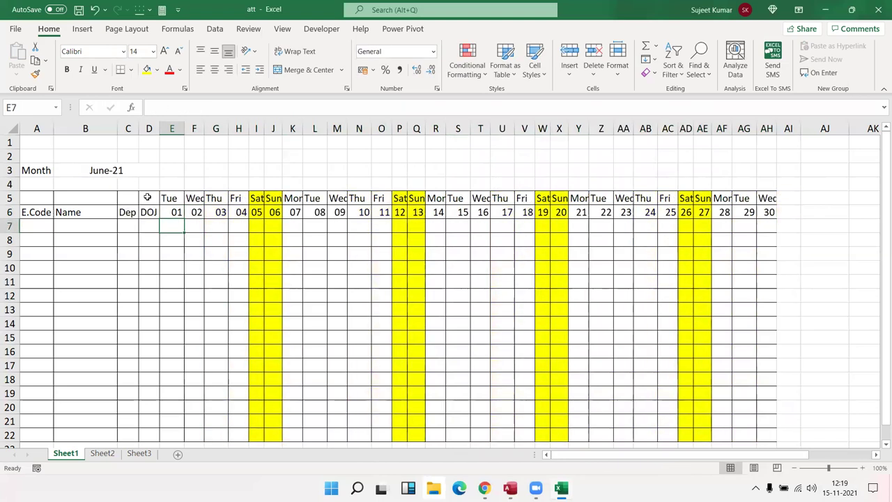
key(Up)
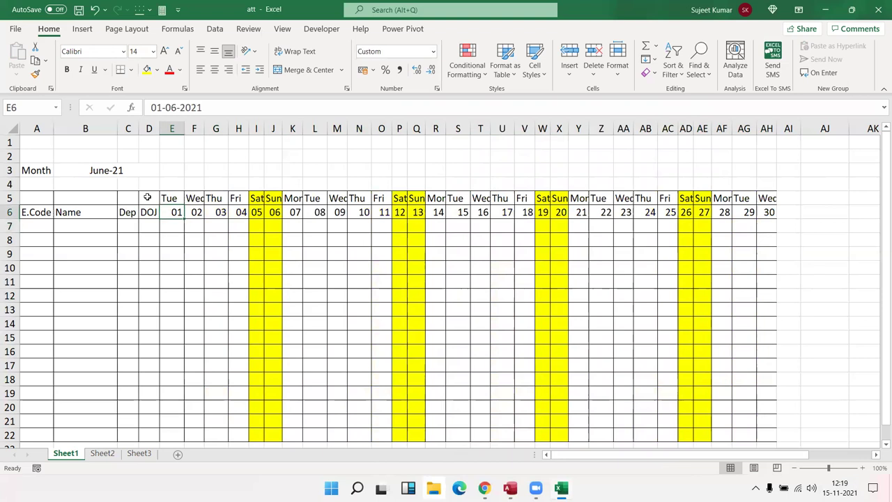
- Enter 11/1, 1/11, then 1/10 in E6, leaving the calendar on October-21
text(11/1)
key(Return)
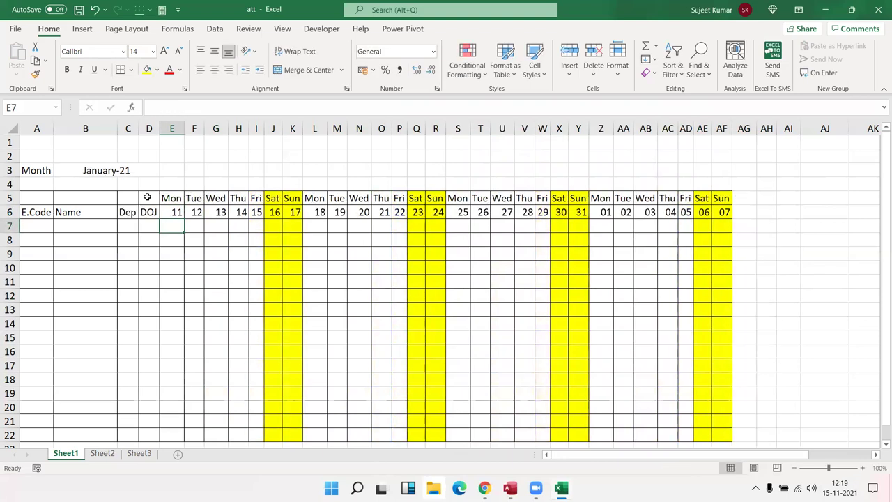
key(Up)
text(1/)
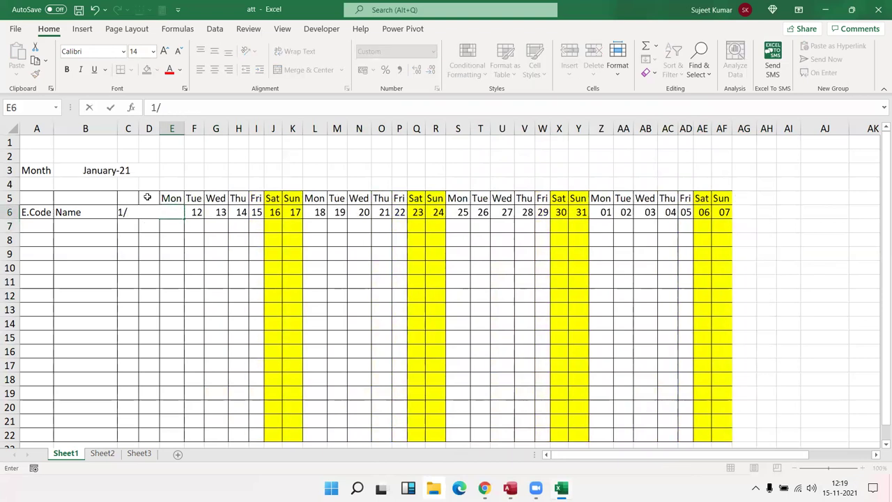
text(11)
key(Return)
key(Up)
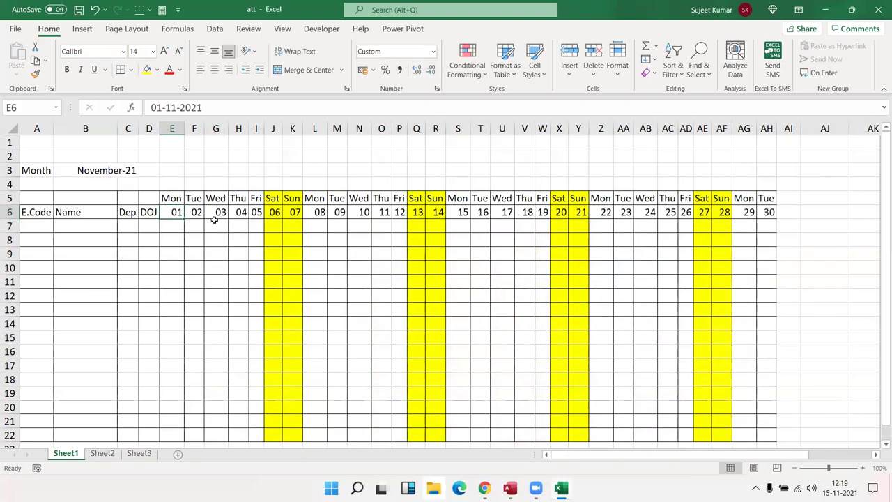
text(1/)
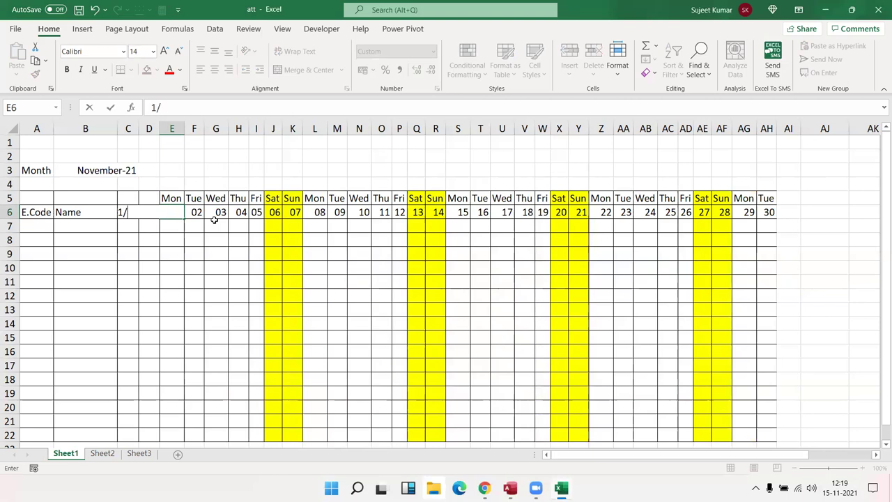
text(10)
key(Return)
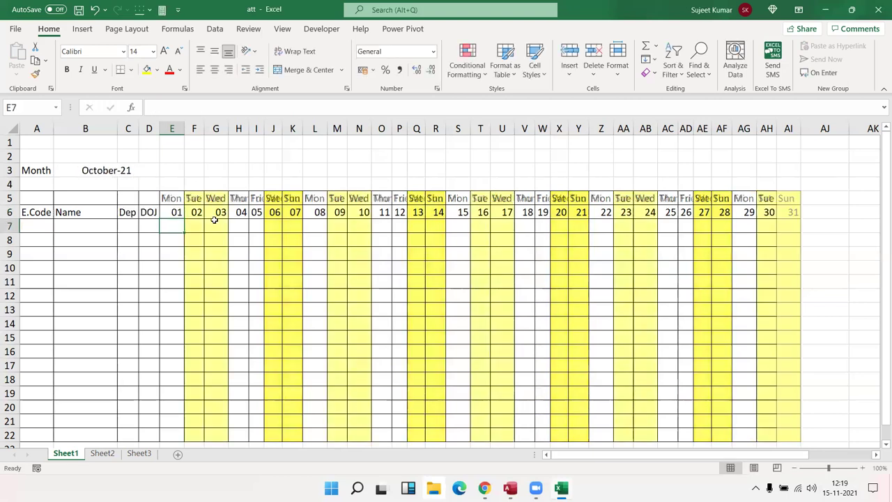
key(Up)
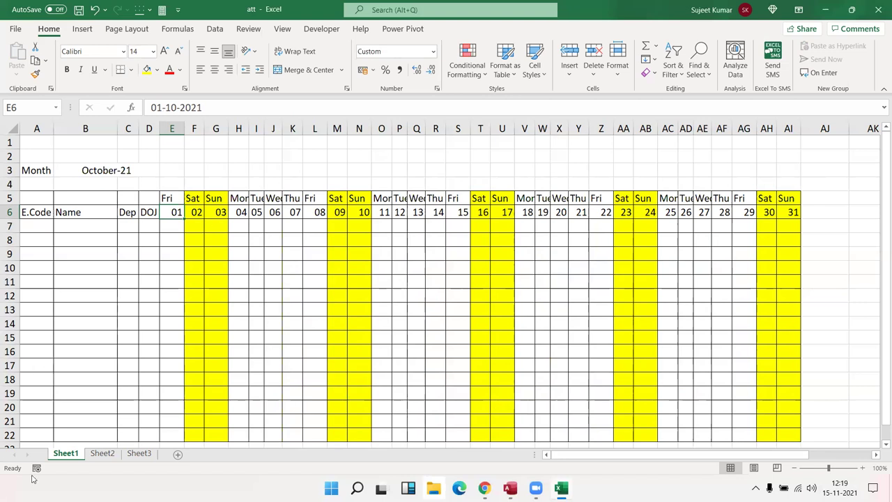
- Rename Sheet3 to HL
click(101, 454)
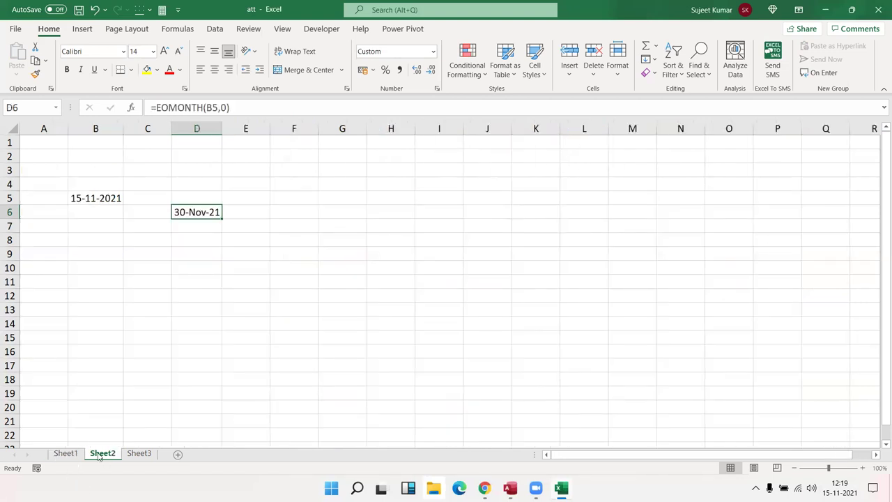
click(145, 454)
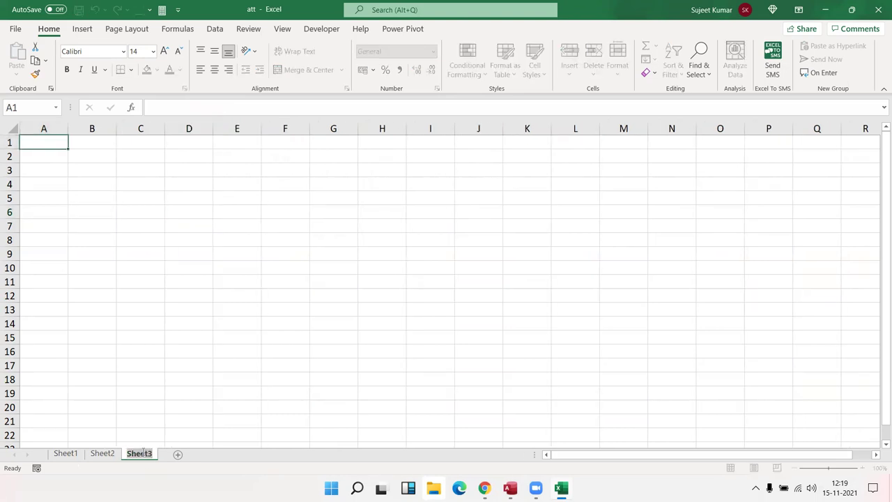
text(HL)
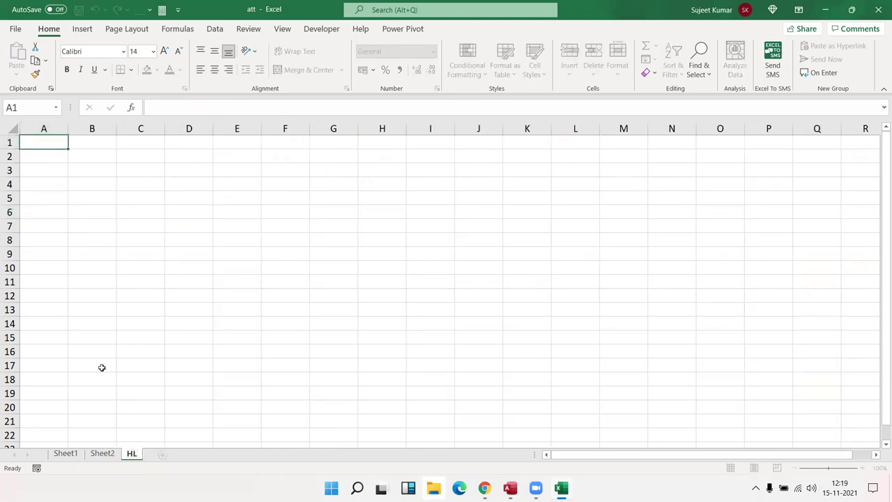
click(101, 367)
- Enter the first holiday dates, 01-Jan and Jan-26, down column A of HL
click(46, 144)
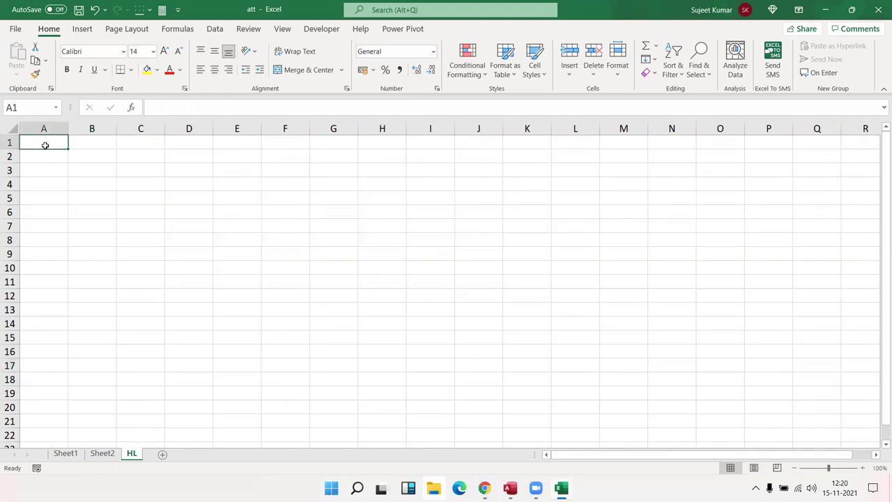
text(1/1)
key(Return)
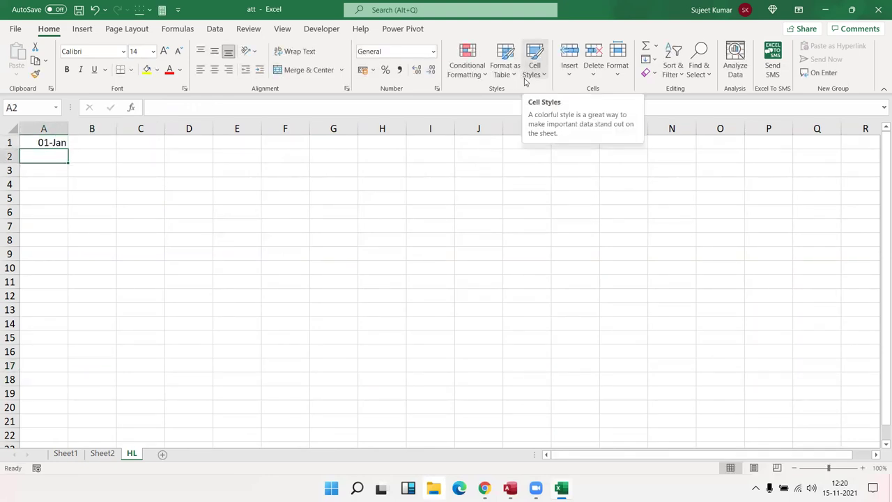
text(1/26)
key(Return)
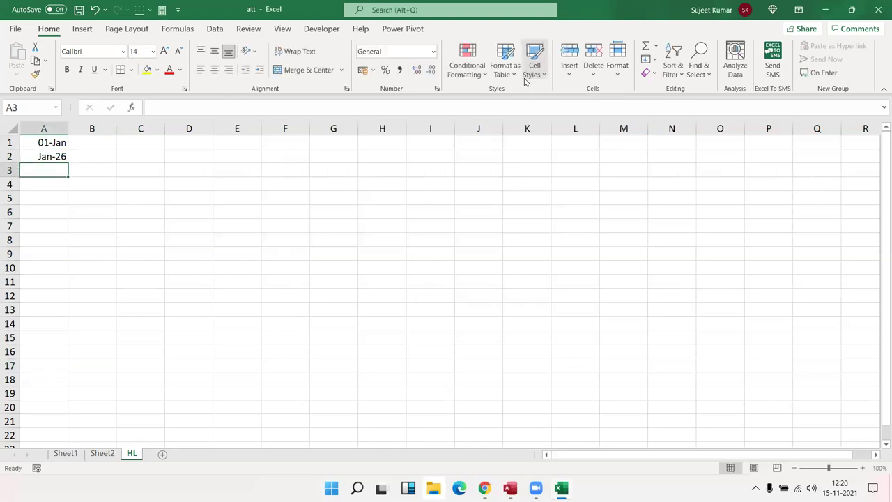
text(3/17)
key(Return)
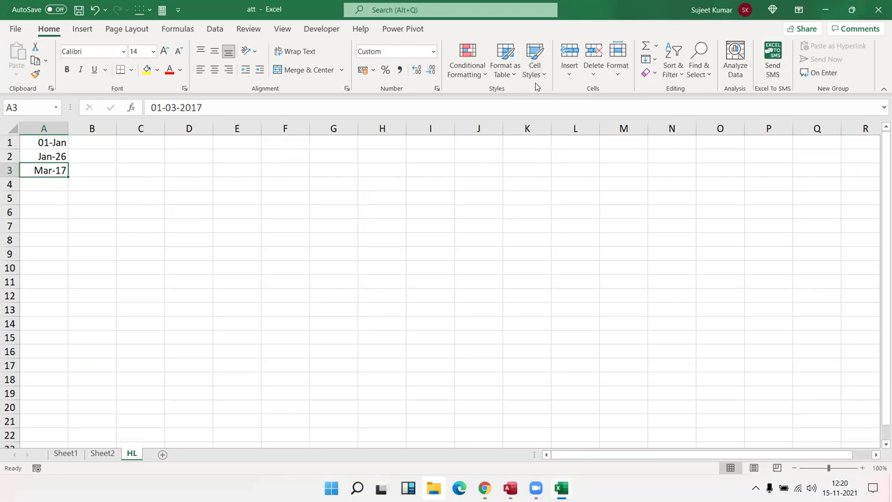
- Fix the third date, show A3 as day-month-year, and add 05-Nov-21 and 10-Oct
text(17/3)
key(Return)
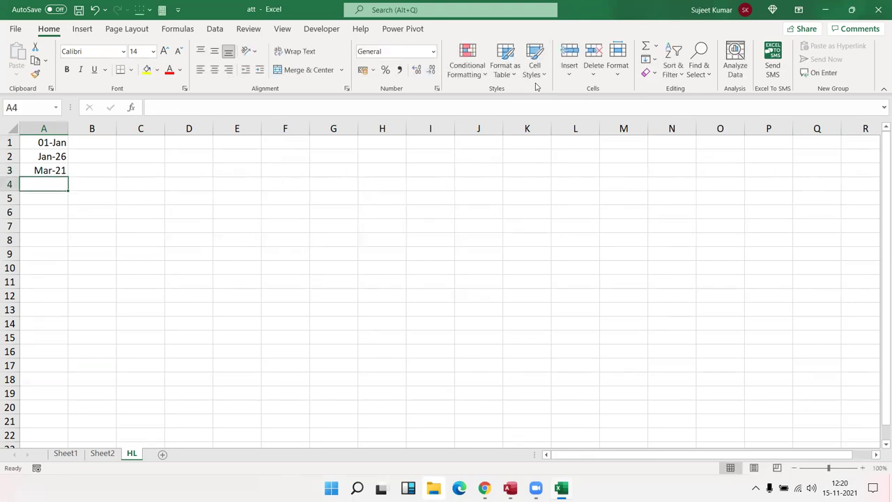
key(Up)
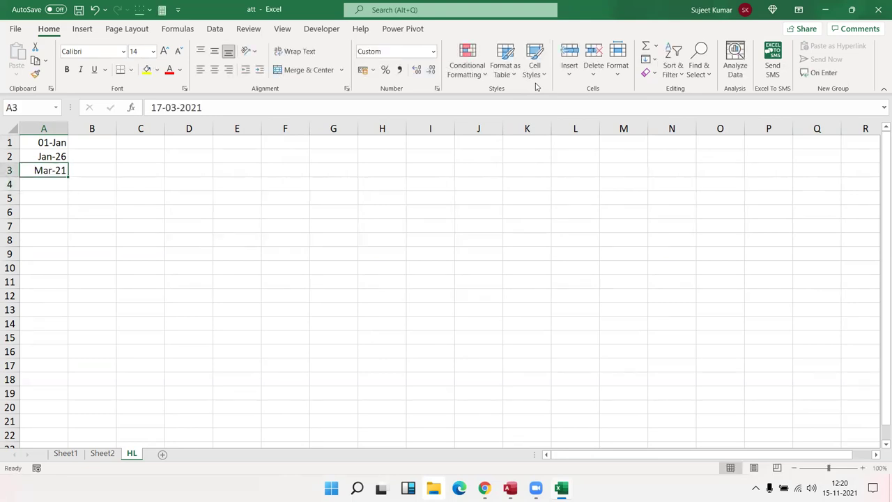
key(ctrl+shift+3)
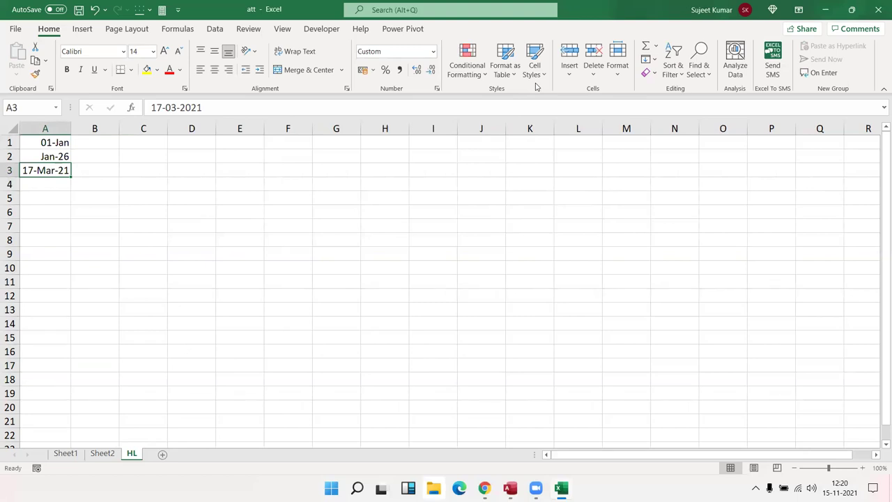
text(5/11)
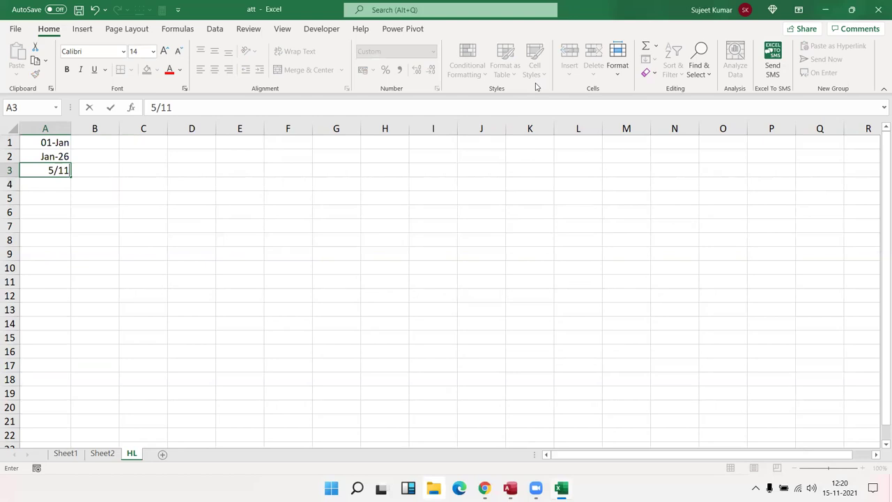
key(Return)
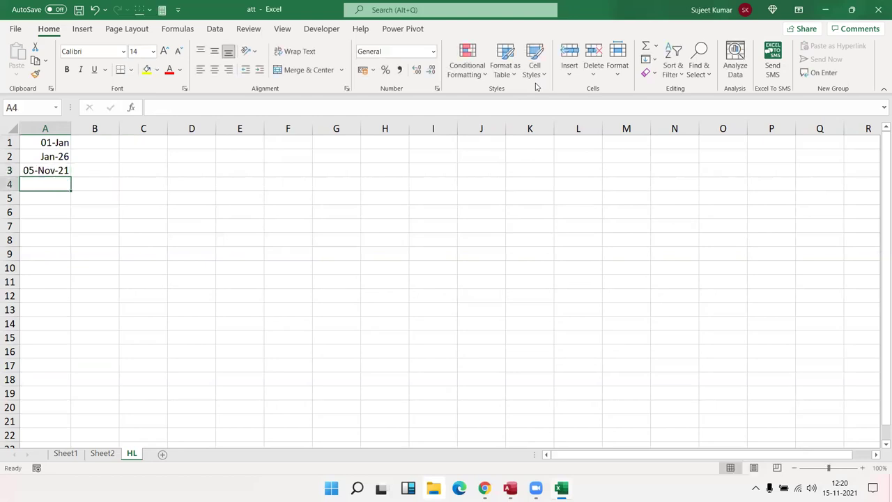
text(10/10)
key(Return)
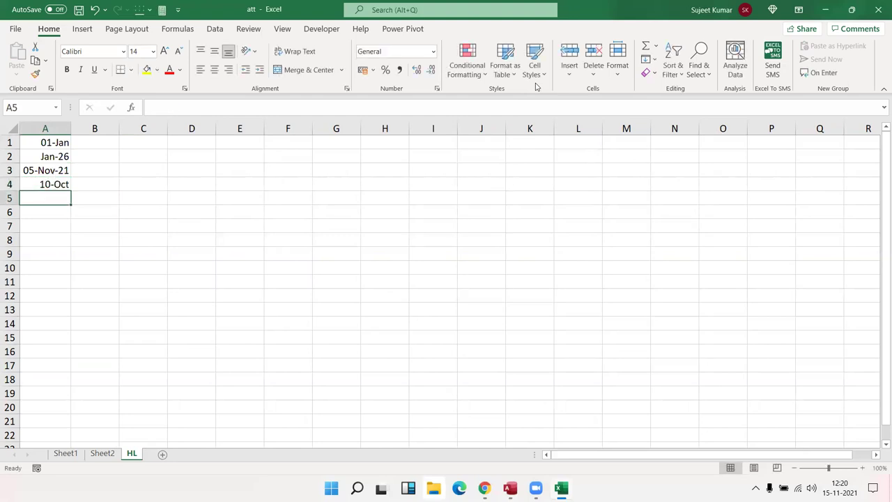
click(105, 456)
- Enter =COUNTIF(HL!A:A,Sheet1!E6) in Sheet1 cell E7, returning 0 for 1 October
click(61, 454)
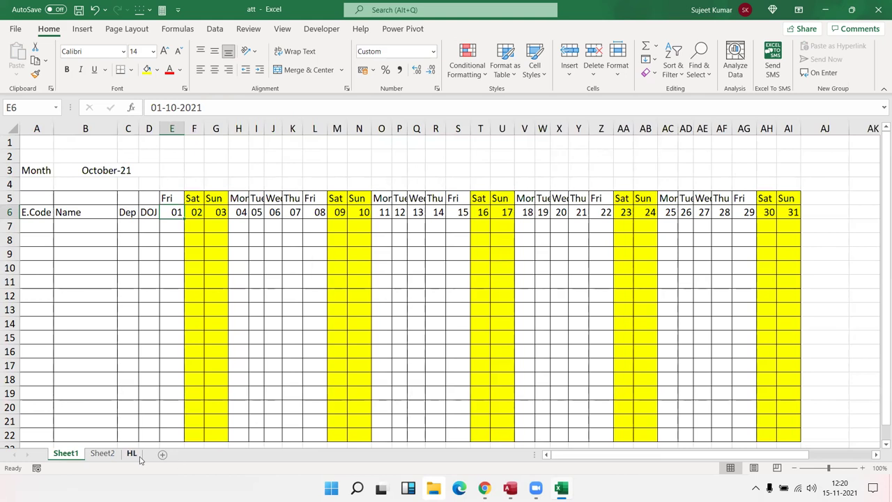
click(170, 226)
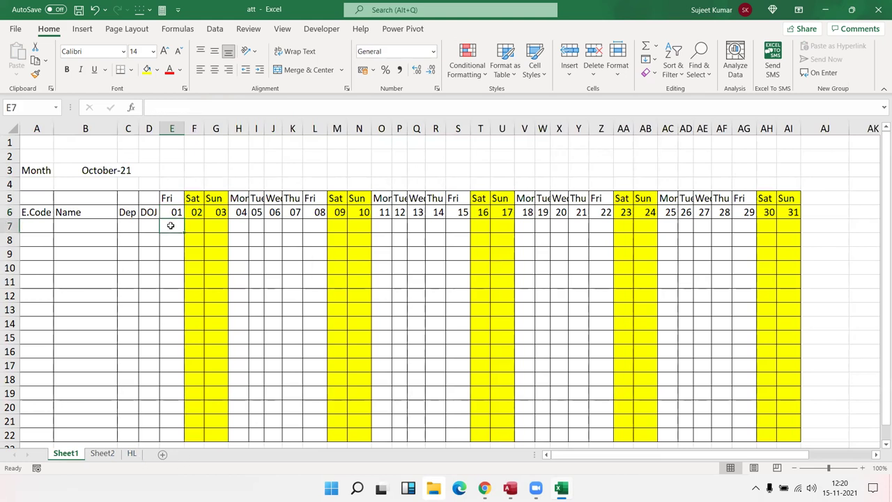
text(=)
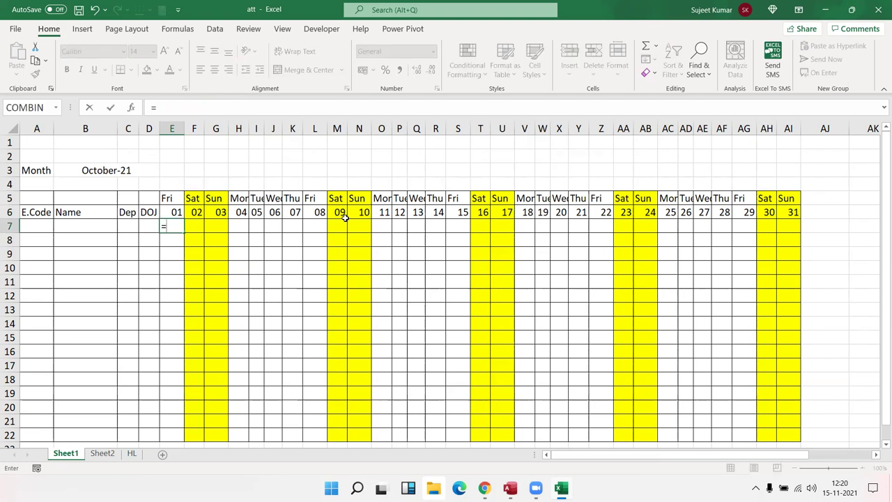
text(cou)
key(Down)
key(Down)
key(Down)
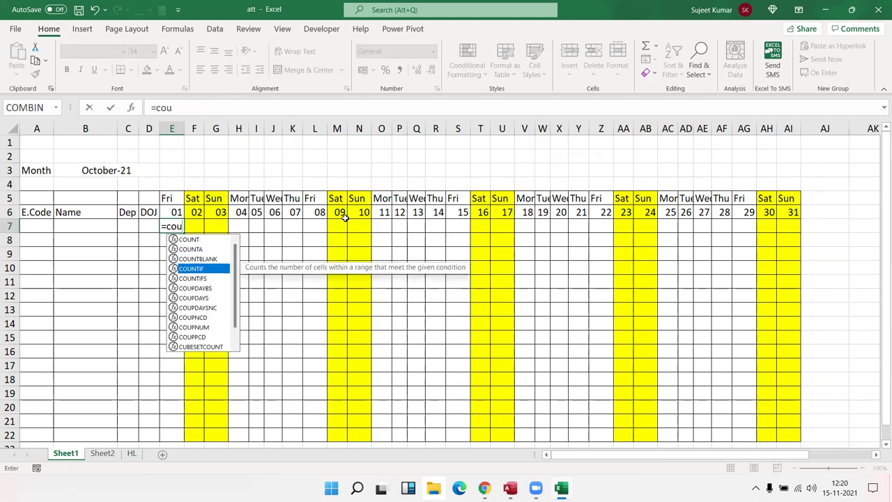
key(Tab)
click(136, 454)
click(44, 126)
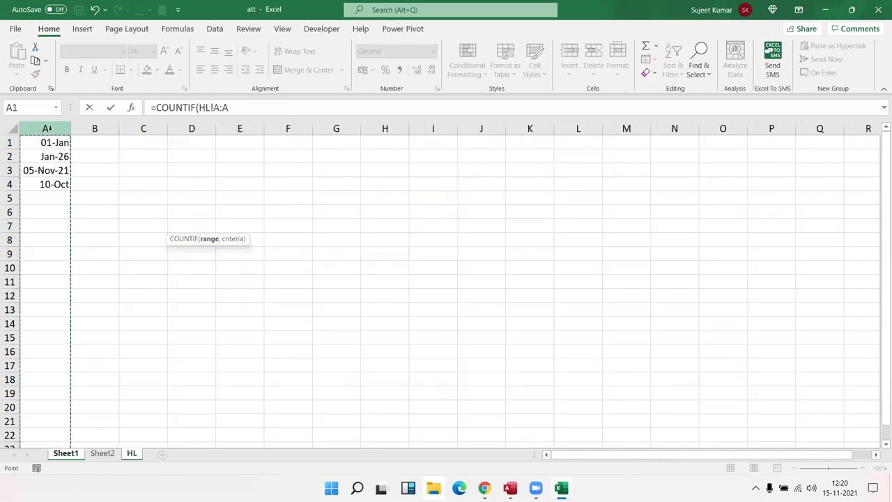
text(,)
click(66, 454)
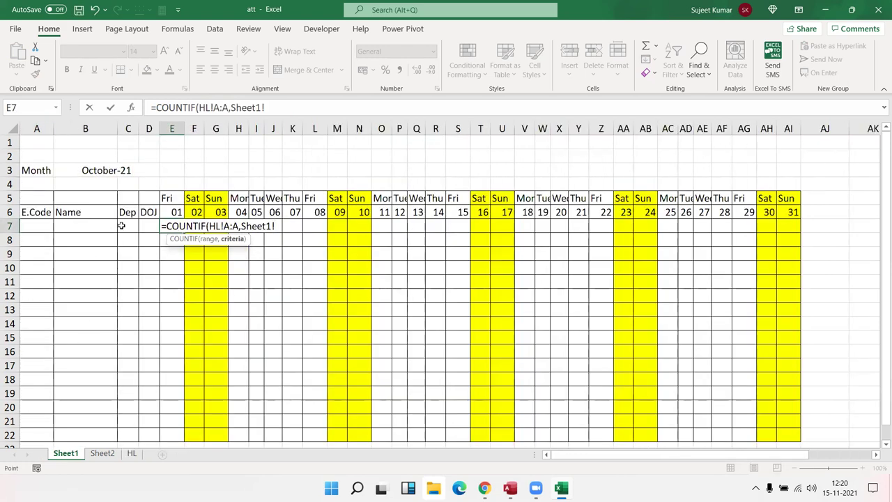
click(171, 213)
key(Return)
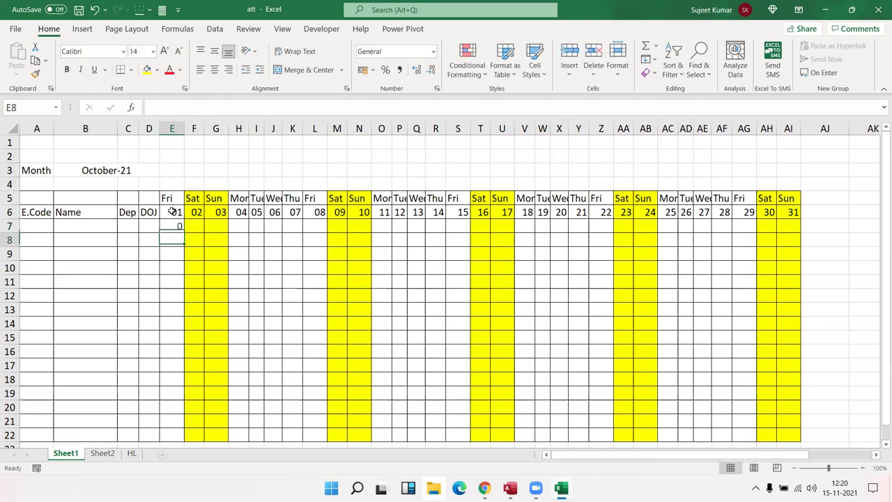
click(172, 223)
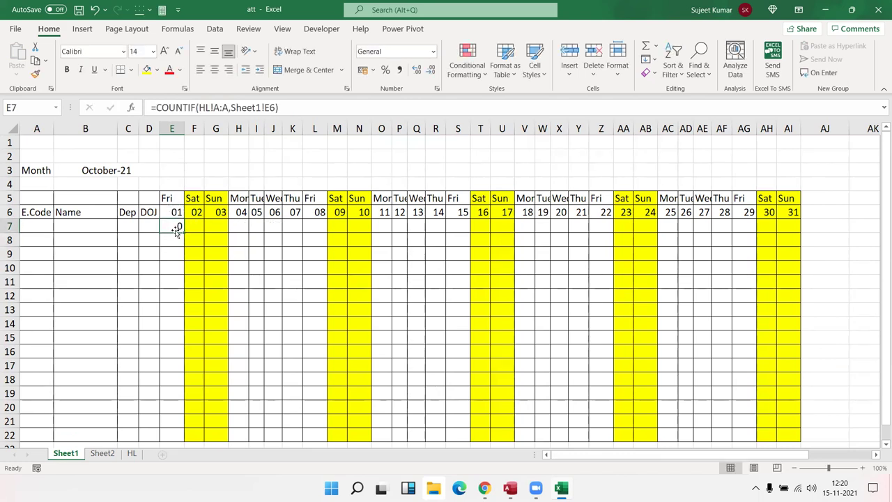
- Add 01-Oct to cell A5 of the HL holiday list
click(130, 453)
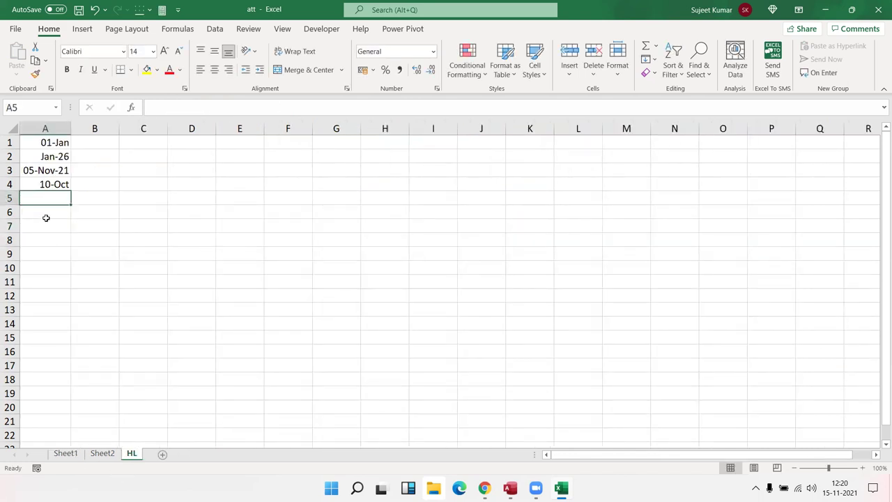
text(1/10)
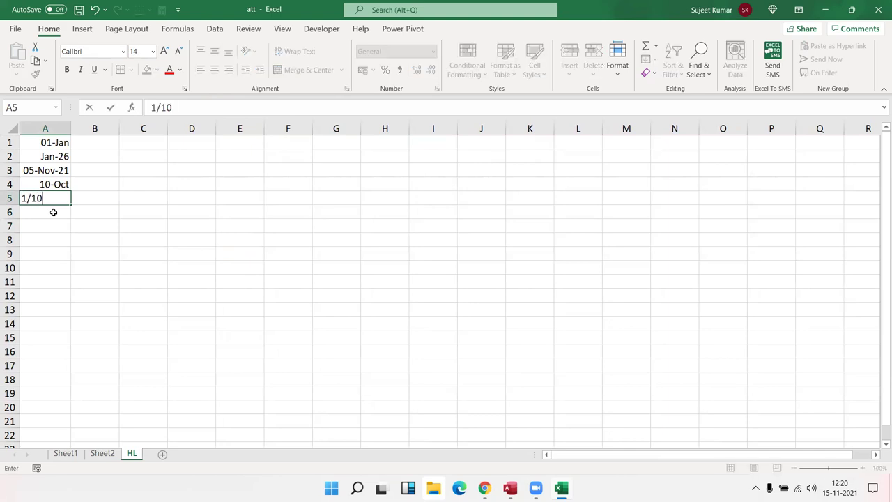
key(Return)
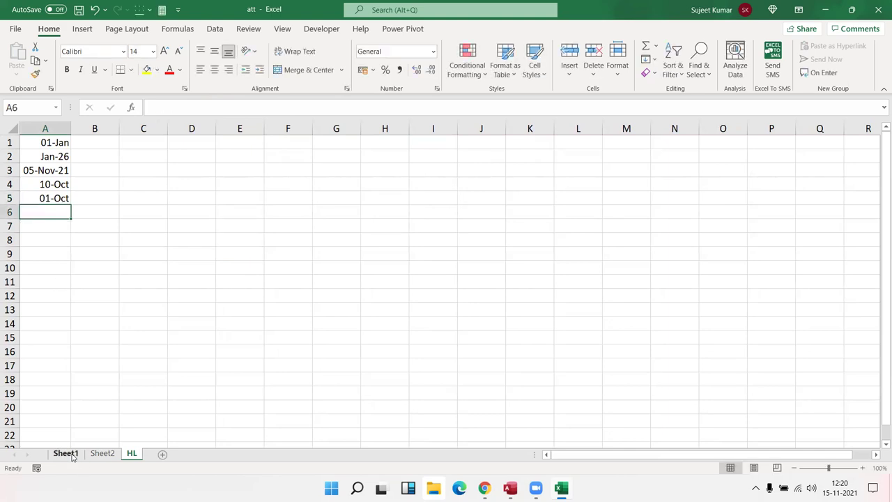
- Copy E7's COUNTIF formula text from the Sheet1 formula bar
click(66, 454)
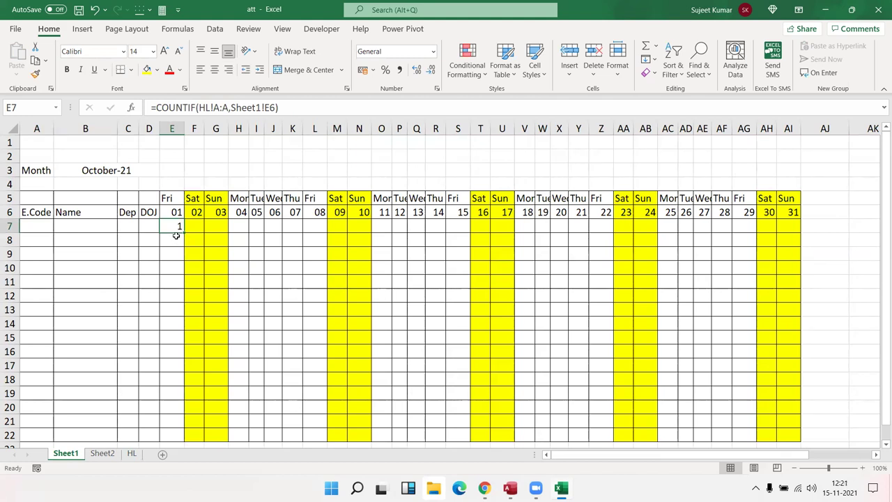
triple_click(294, 111)
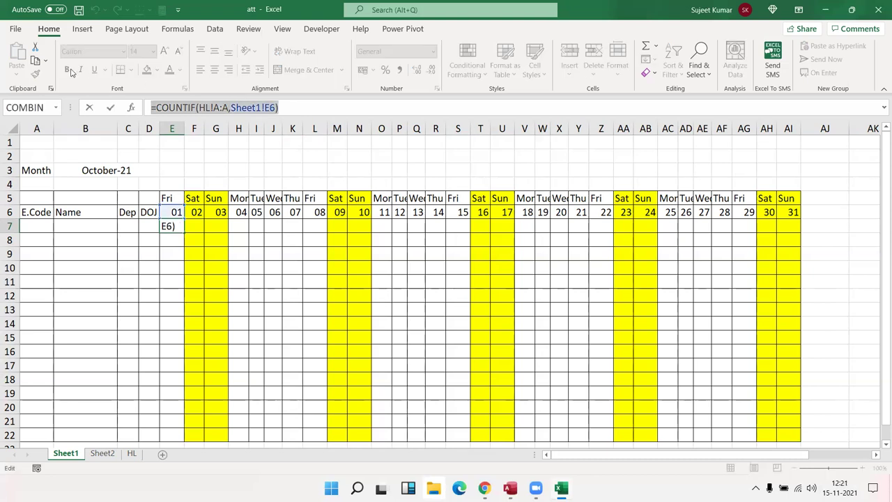
key(Escape)
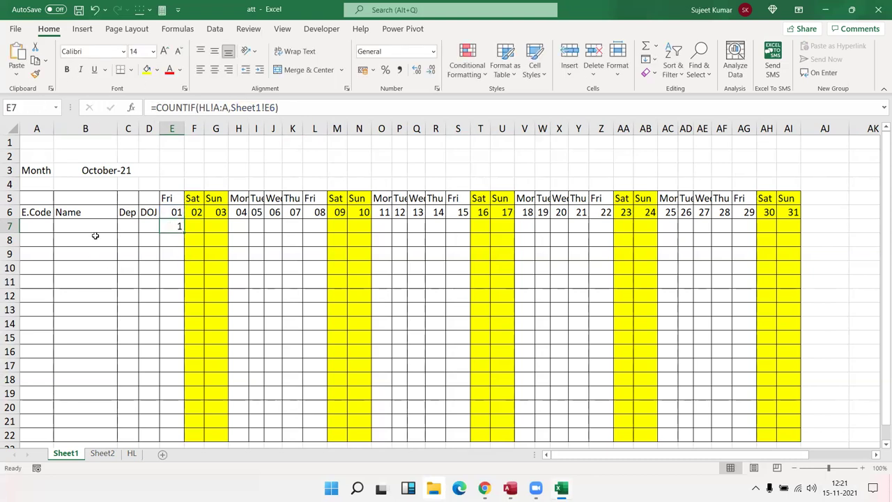
- Create a formula rule for E7: =COUNTIF(HL!$A:$A,Sheet1!E$6)>=1
click(467, 62)
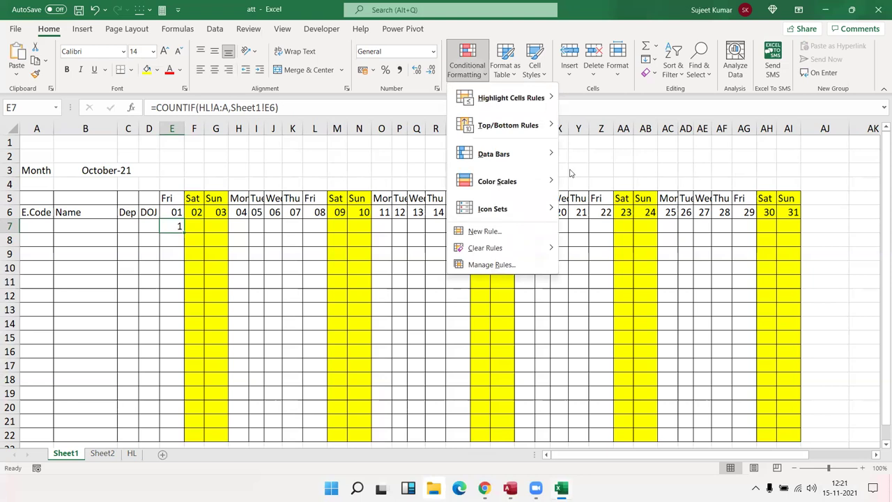
click(502, 233)
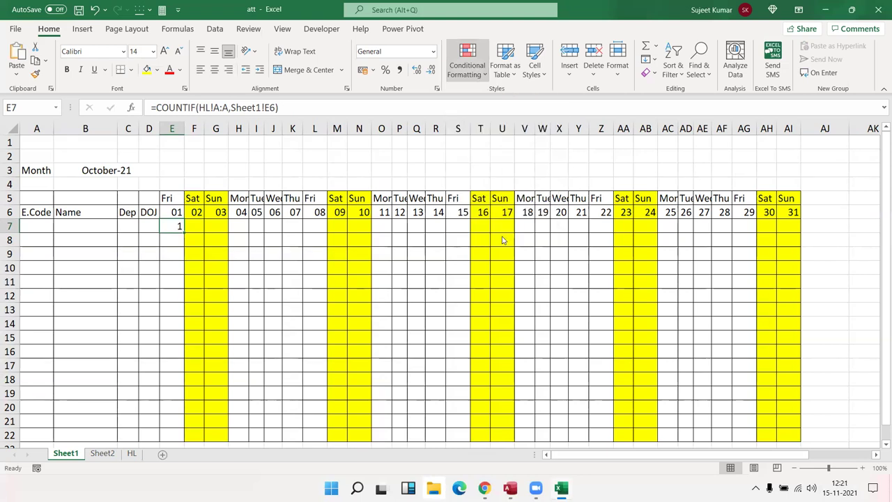
click(437, 263)
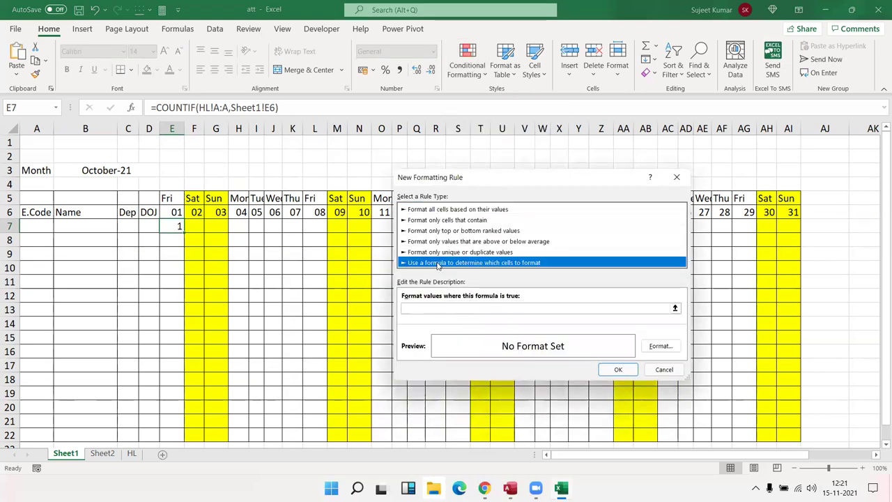
click(422, 307)
text(=COUNTIF(HL!A:A,Sheet1!E6))
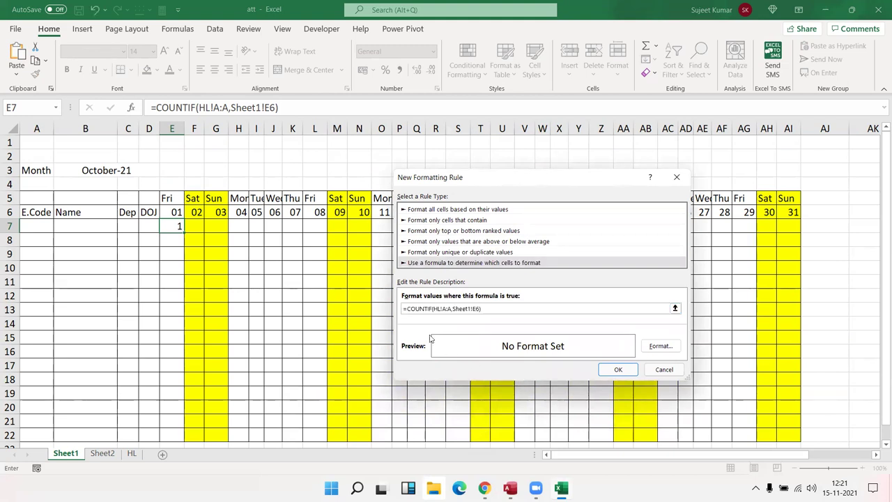
double_click(445, 308)
key(F4)
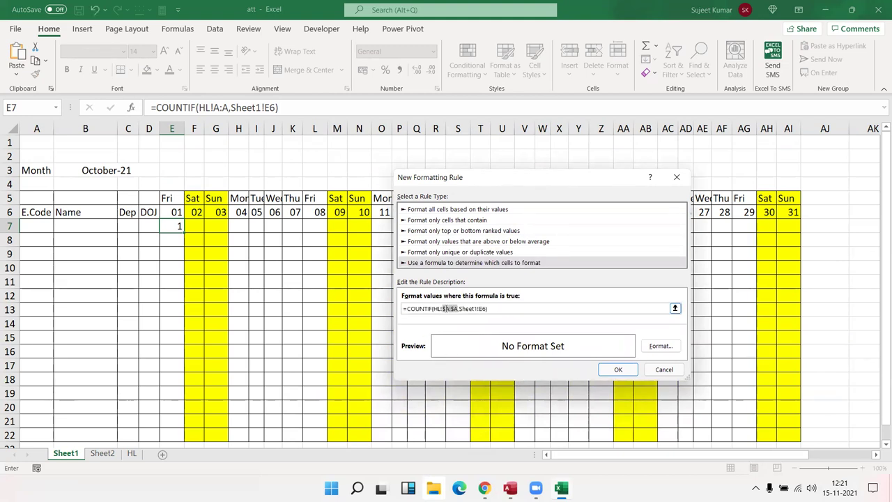
double_click(482, 308)
text($)
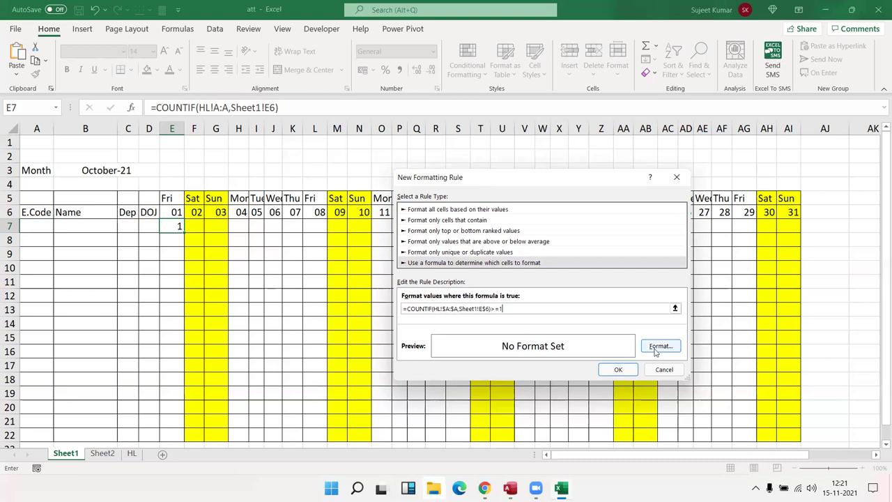
- Give the rule a light green fill and paint E7's formatting across the attendance grid
click(659, 345)
click(521, 139)
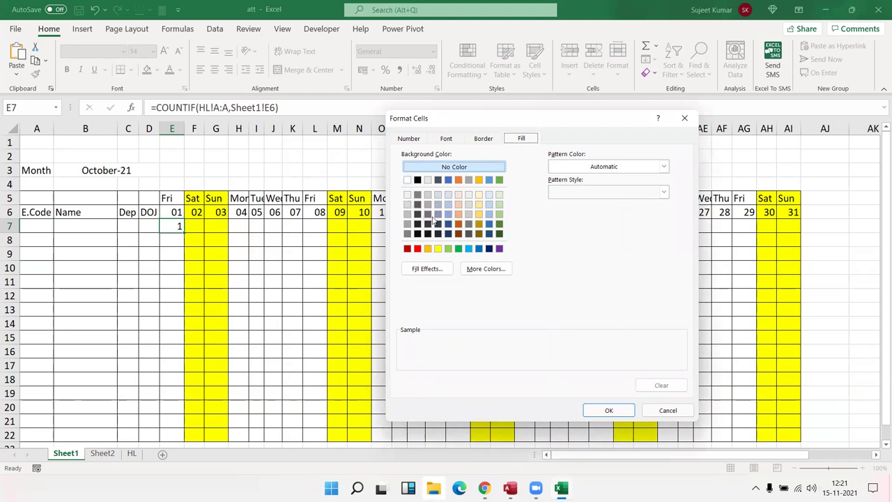
click(500, 207)
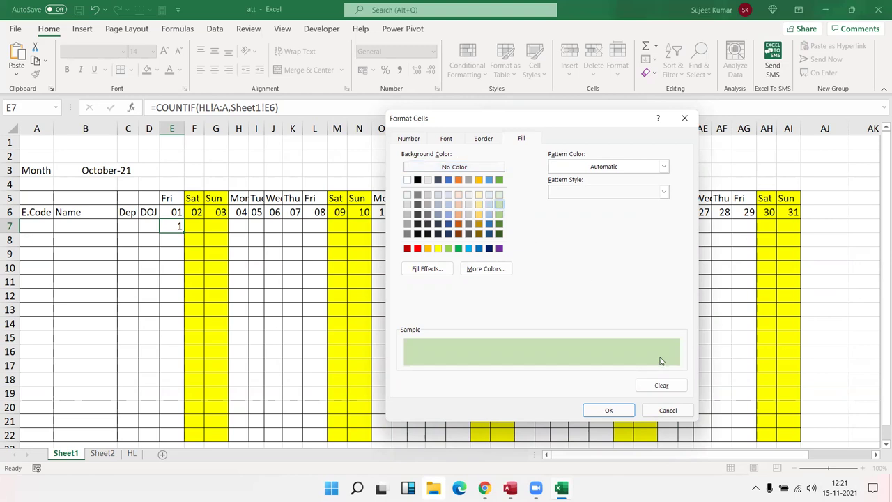
click(627, 410)
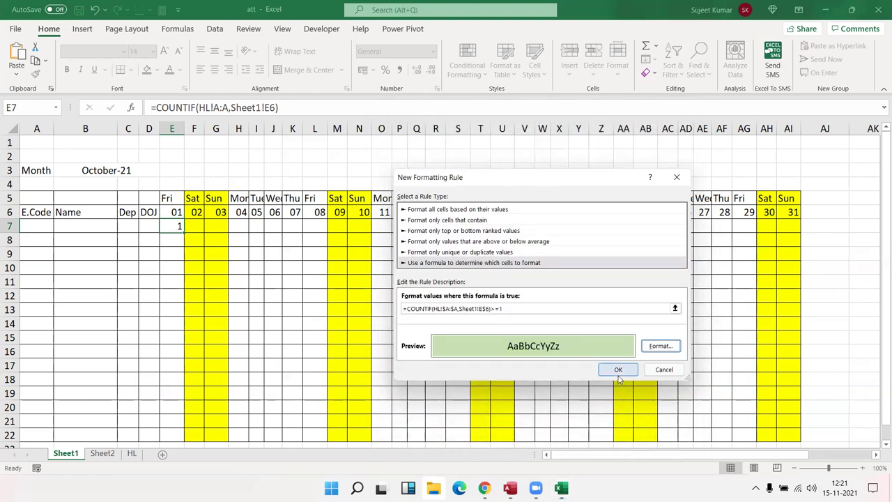
click(618, 370)
click(35, 74)
mouse_move(171, 226)
mouse_down()
mouse_move(881, 438)
mouse_move(663, 431)
mouse_up()
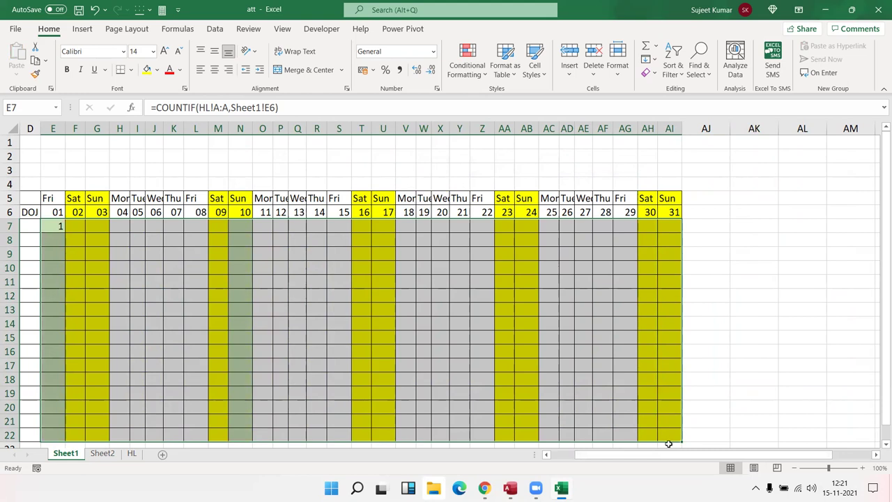
- Finish painting the grid, then delete the helper COUNTIF formula from E7
click(562, 454)
click(395, 351)
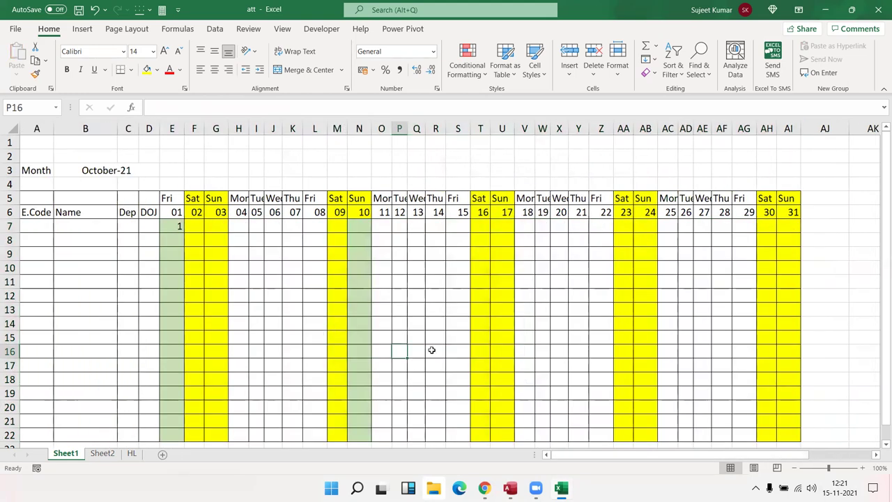
click(175, 227)
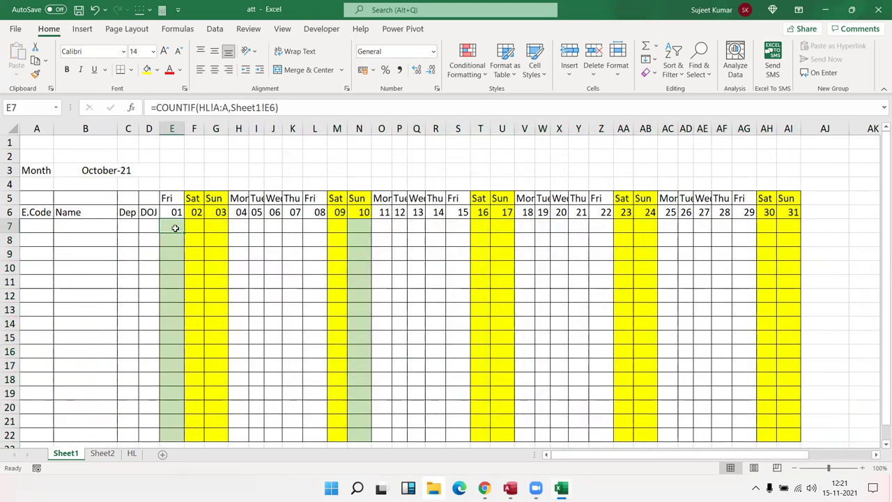
key(Delete)
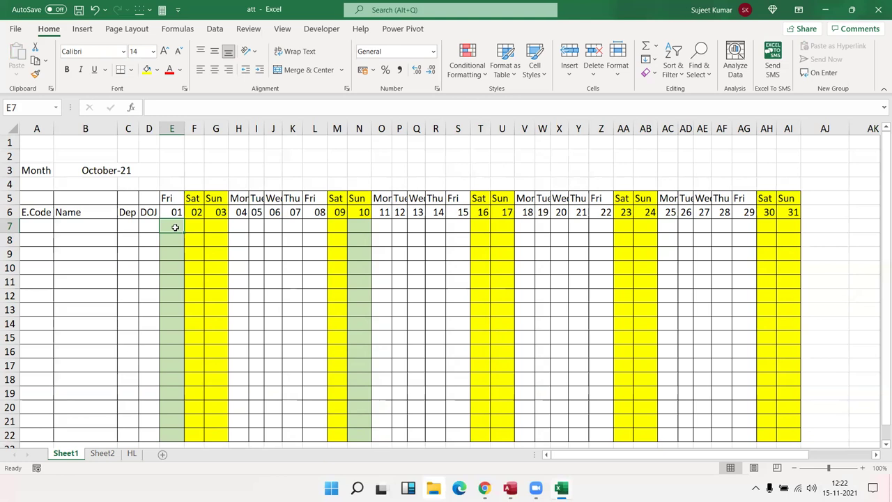
- On Sheet2, put 01-Jan in F6 and today's date (15-Nov) in I4
click(102, 453)
click(312, 207)
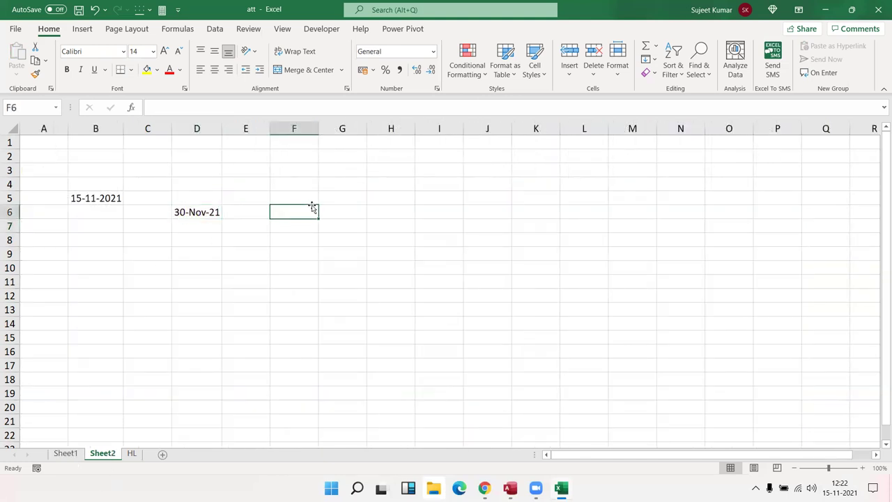
text(1/1)
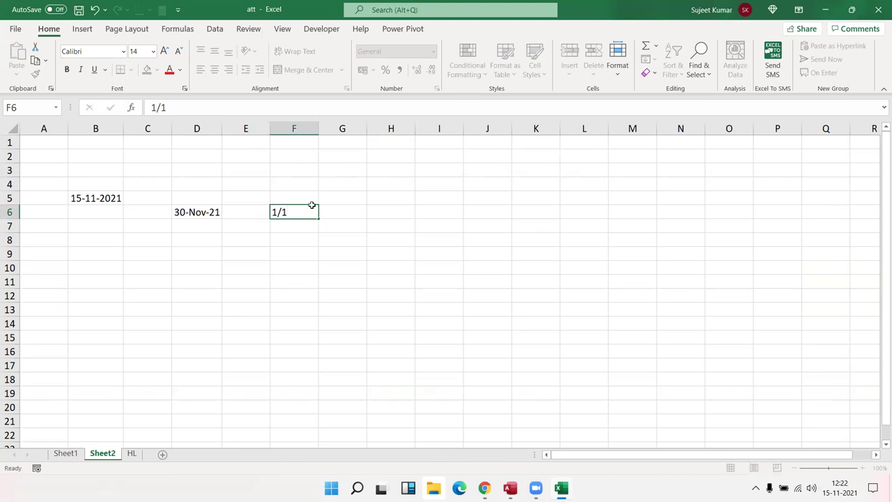
key(Tab)
key(Tab)
key(Right)
key(Up)
key(Up)
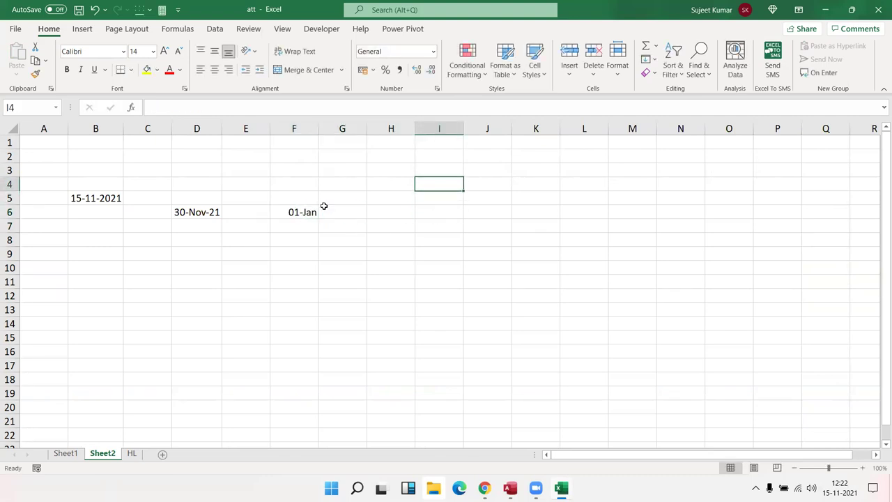
text(1/1)
key(Return)
key(Up)
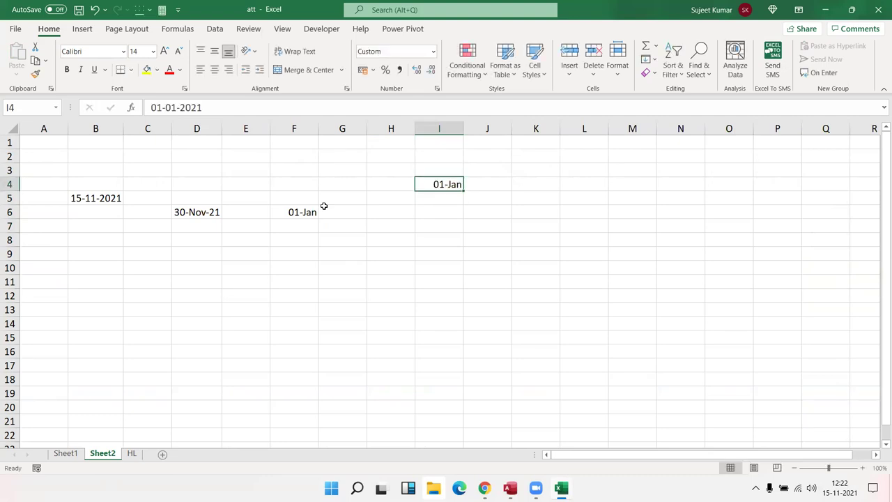
key(ctrl+semicolon)
key(Return)
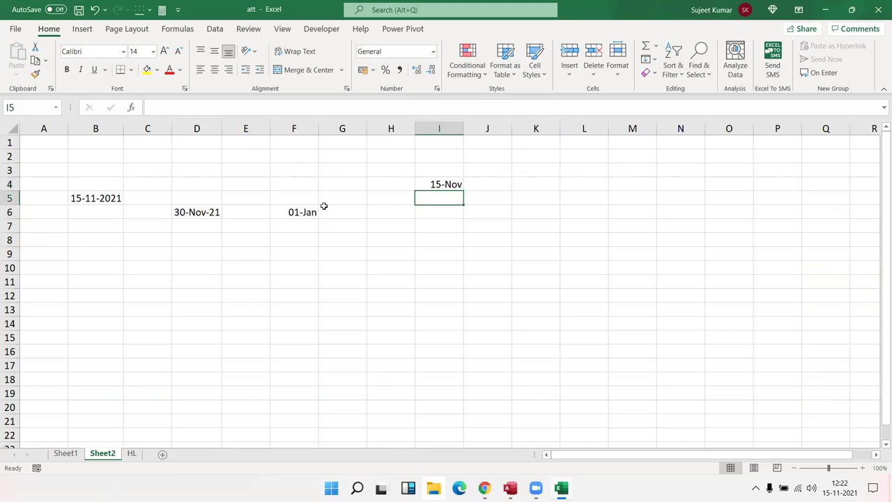
- Enter =I4-F6 in I6, giving 318 days
key(Down)
text(=)
key(Up)
key(Up)
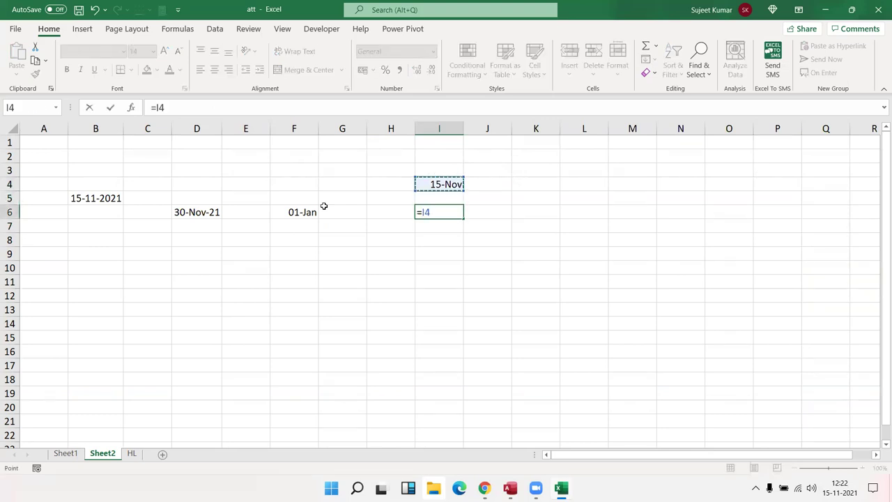
text(-)
key(Left)
key(Left)
key(Left)
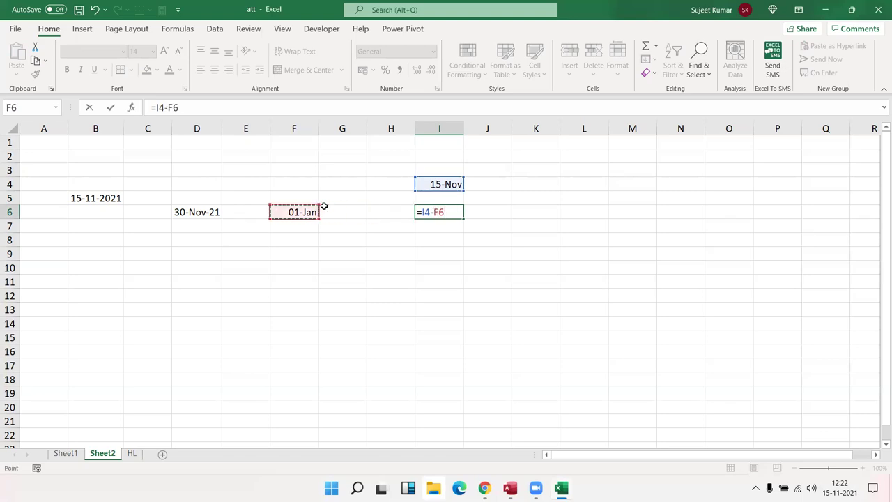
key(Return)
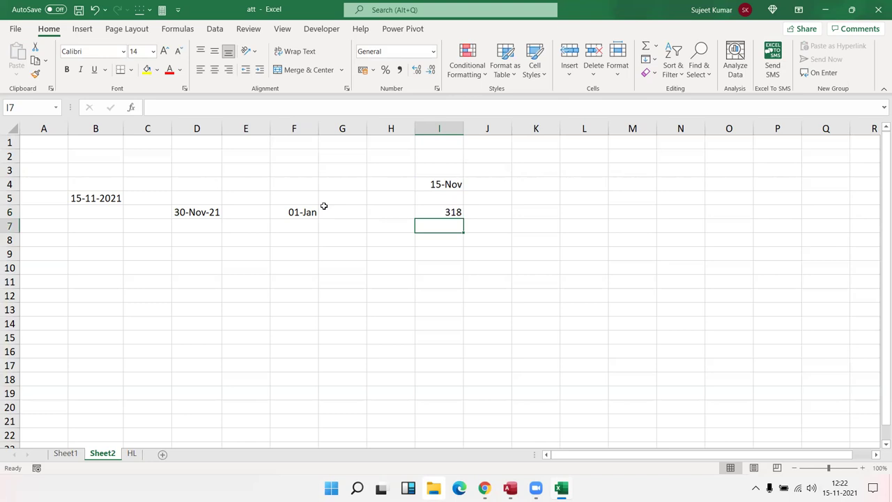
key(Up)
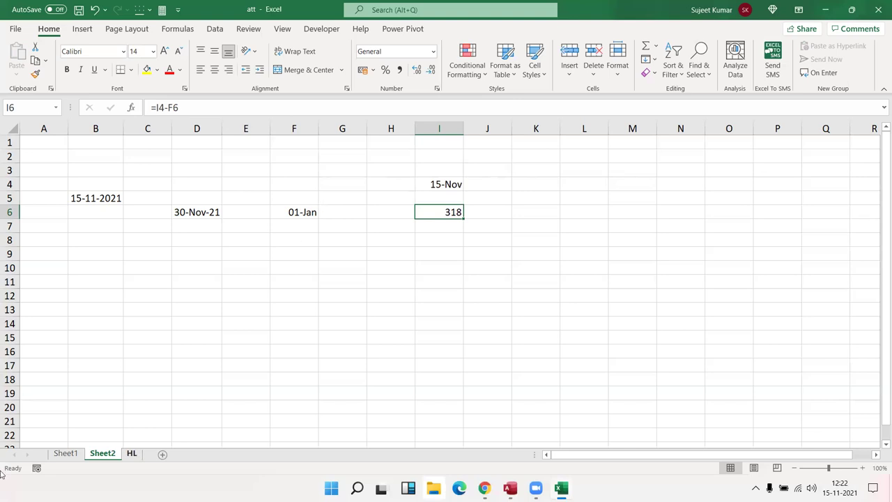
- Enter 01-Jan as the joining date in Sheet1 cell D7
click(61, 456)
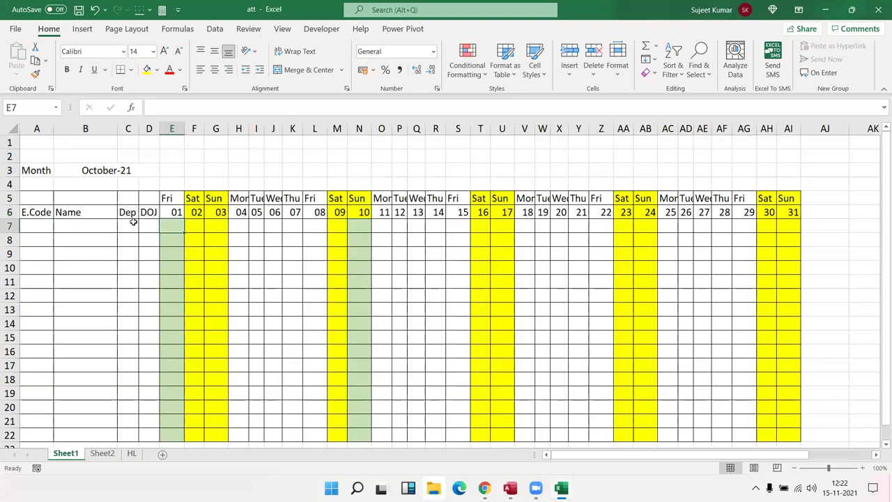
click(141, 226)
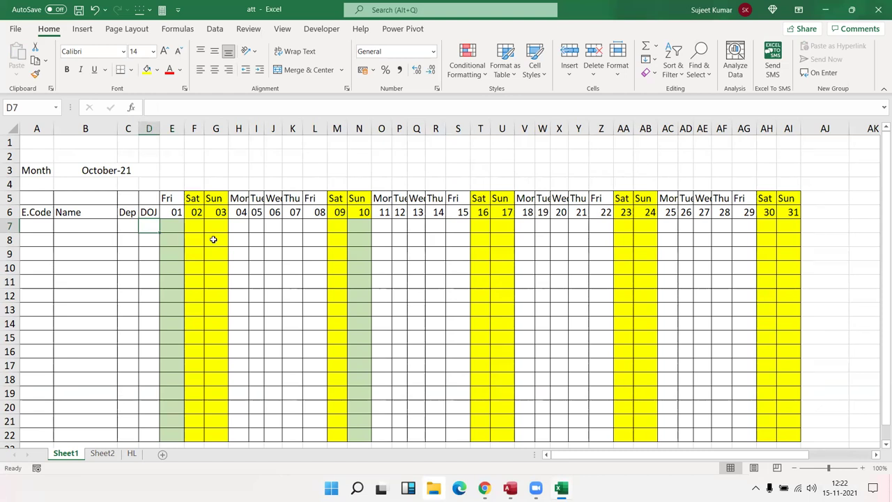
click(194, 223)
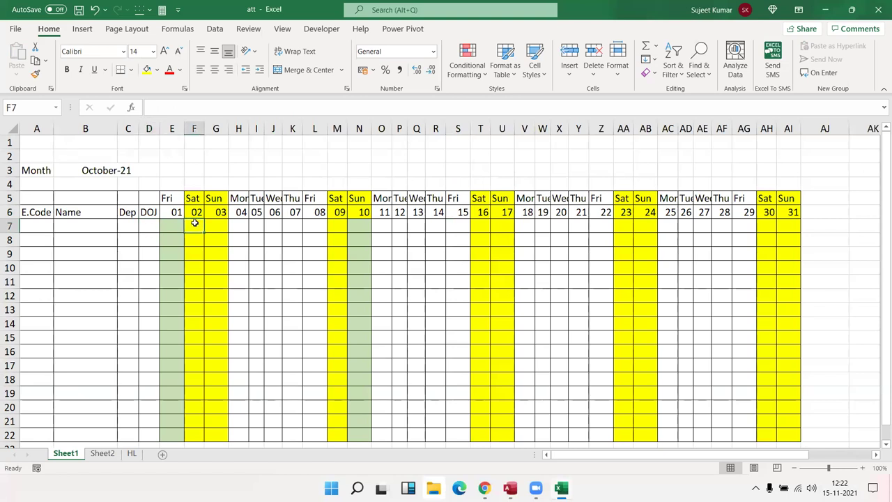
click(168, 227)
click(142, 228)
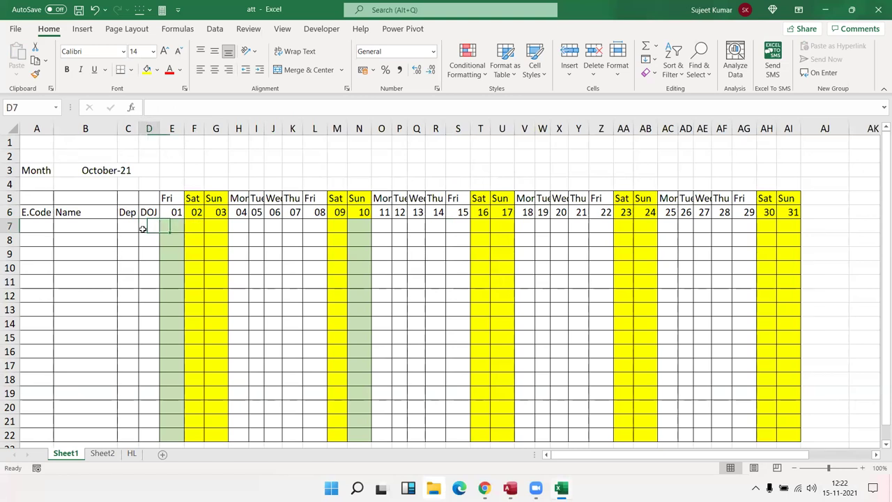
text(1/)
text(1)
key(ctrl+Return)
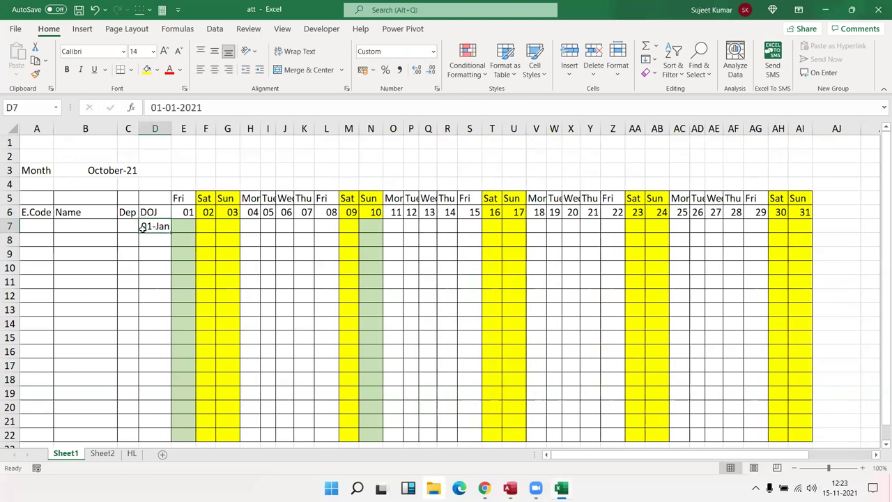
key(Right)
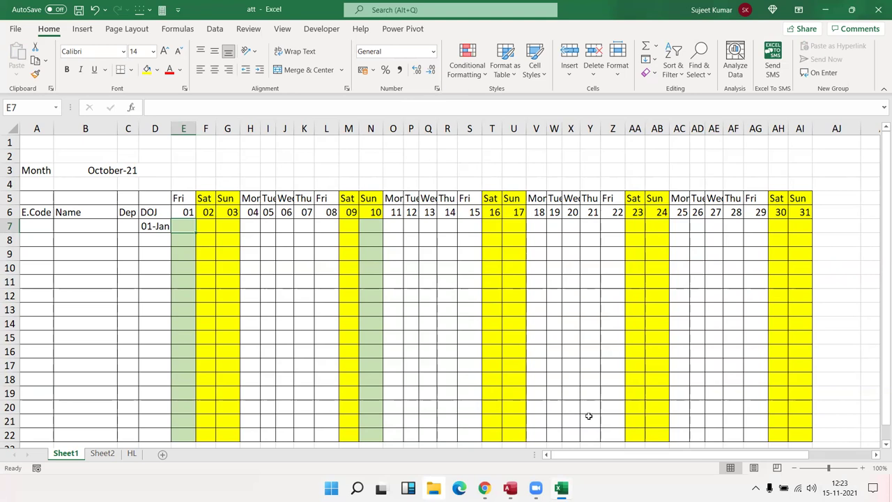
- Start a new conditional formatting rule that uses a formula
click(475, 75)
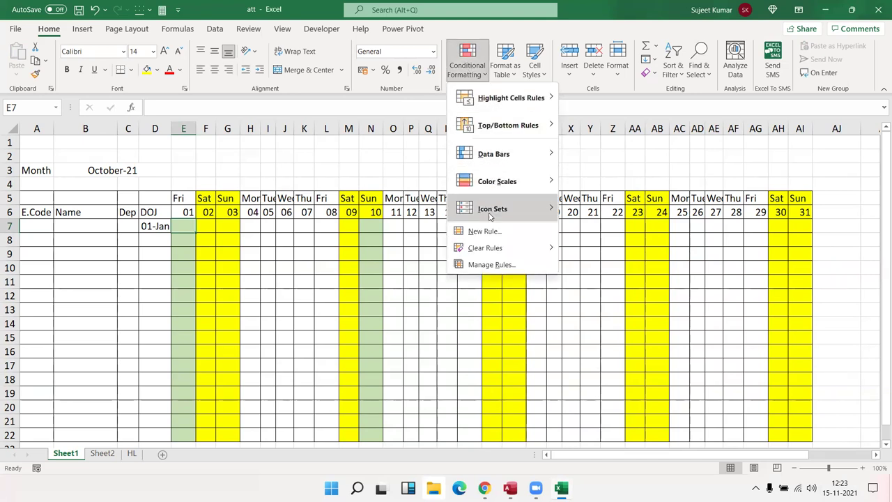
click(491, 231)
click(440, 251)
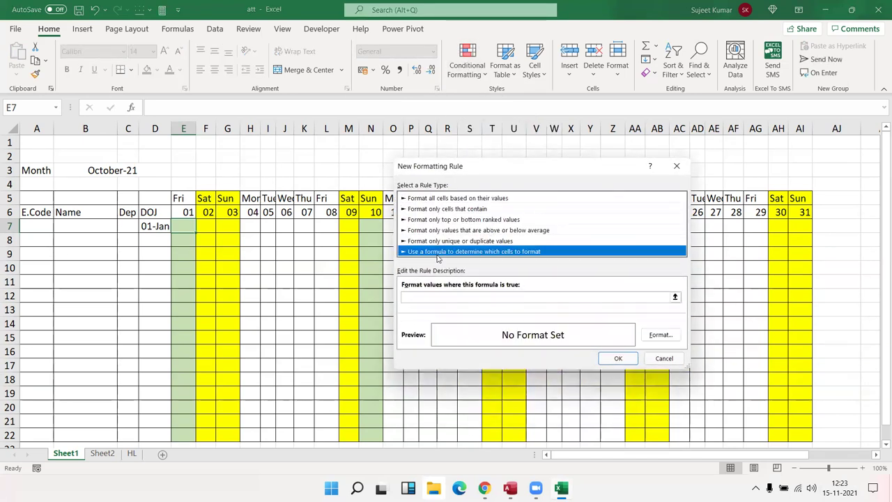
click(439, 296)
- Build the rule formula =and(E7="L",($D$7-$E$6)<=90) by picking E7, D7 and E6
text(=and()
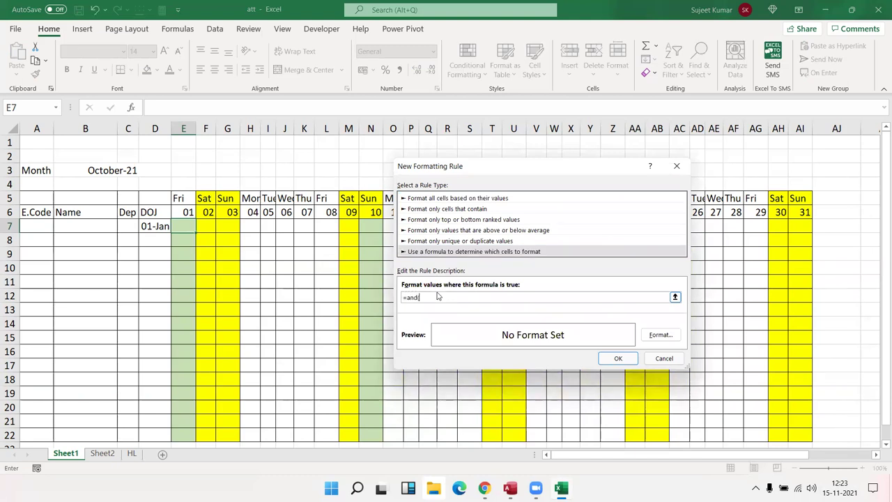
click(178, 228)
click(429, 297)
key(F4)
key(F4)
key(F4)
text("L")
text(,()
click(150, 227)
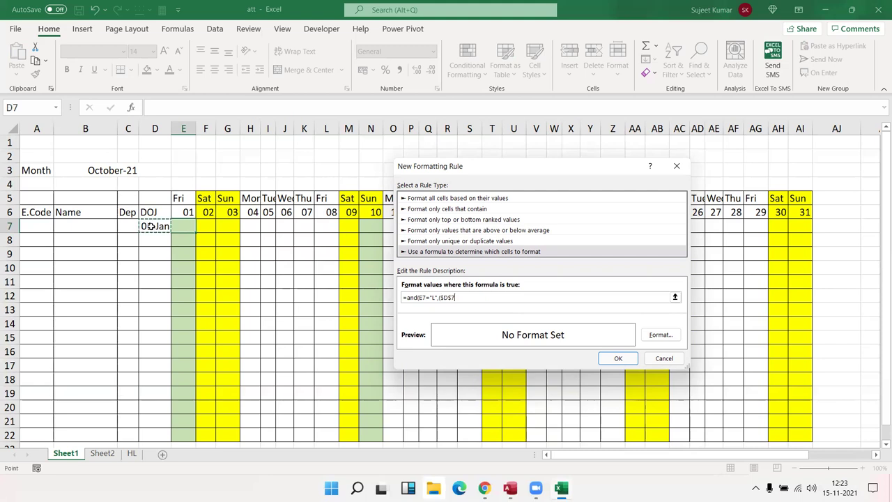
text(-)
click(177, 210)
text())
text(>)
text(=)
text(90)
click(437, 298)
text(,)
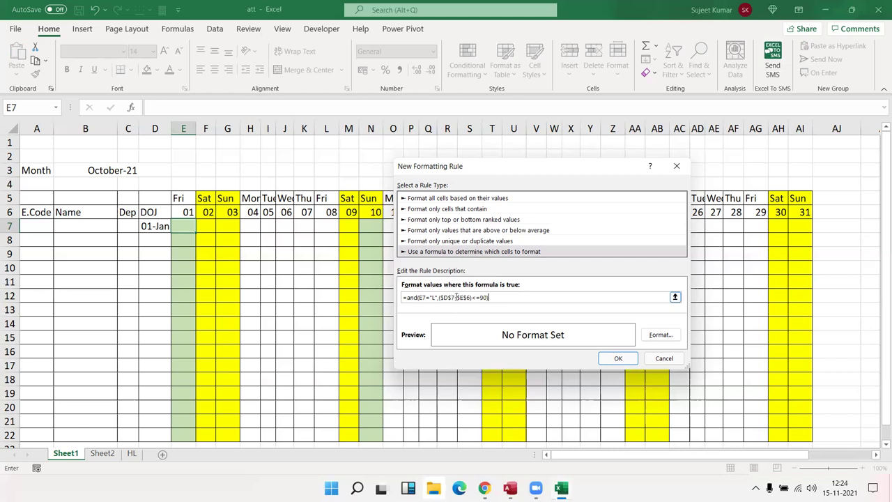
- Remove the $D$7 term and rewrite the subtraction as E$6-$D7 with mixed references
key(BackSpace)
key(BackSpace)
key(BackSpace)
key(BackSpace)
key(Delete)
text(d7)
click(441, 298)
key(BackSpace)
text($)
click(457, 298)
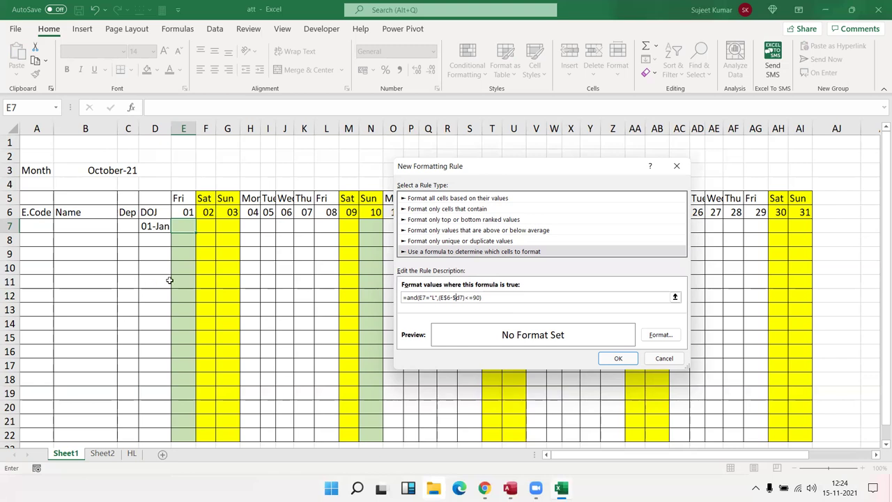
- Set the leave rule's format to a red fill and save it
click(660, 334)
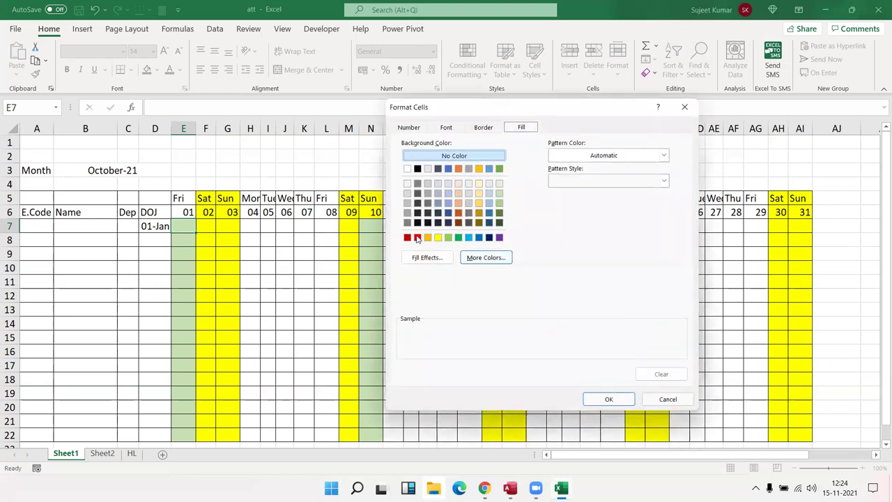
click(417, 238)
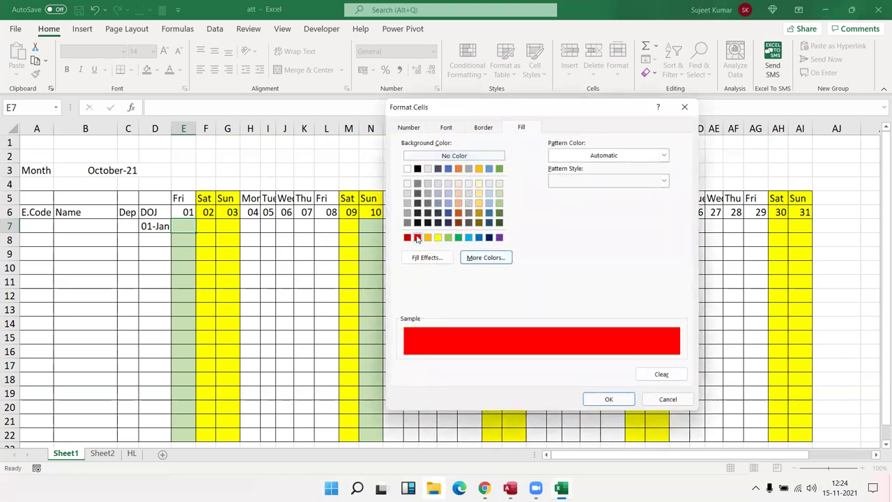
click(603, 404)
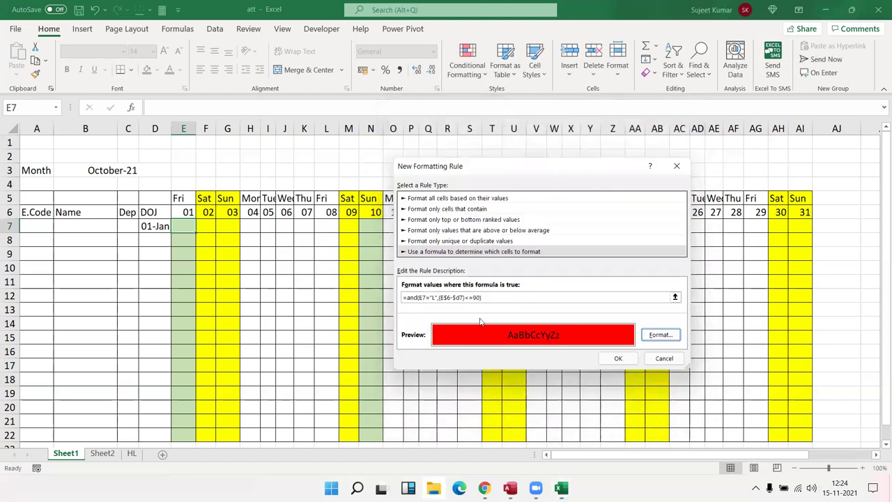
click(616, 359)
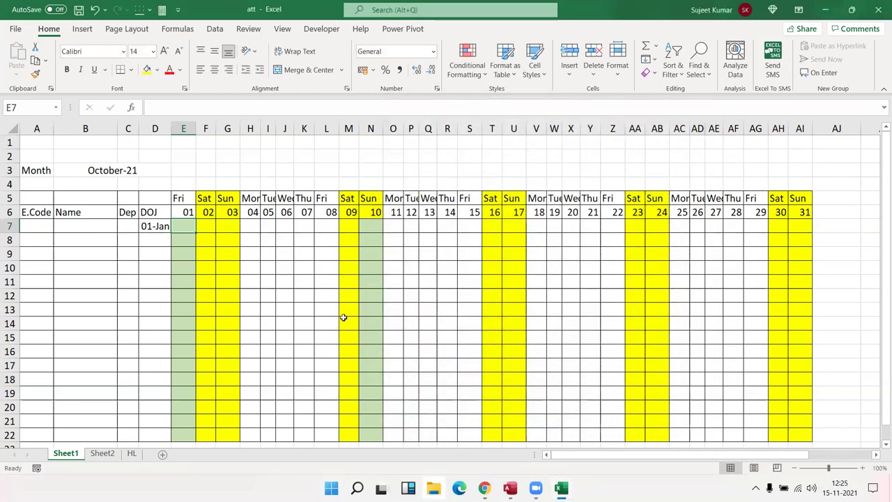
- Paint E7's formatting across the attendance grid E7:AI22
click(35, 74)
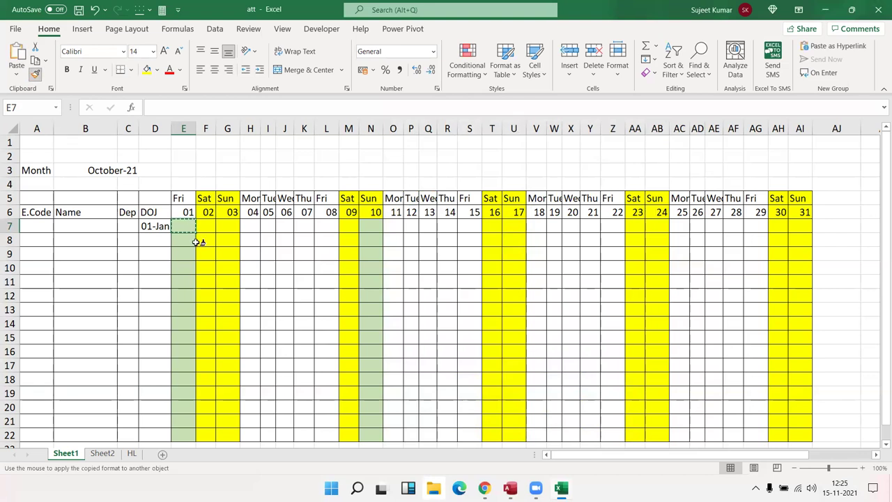
drag(183, 224, 792, 433)
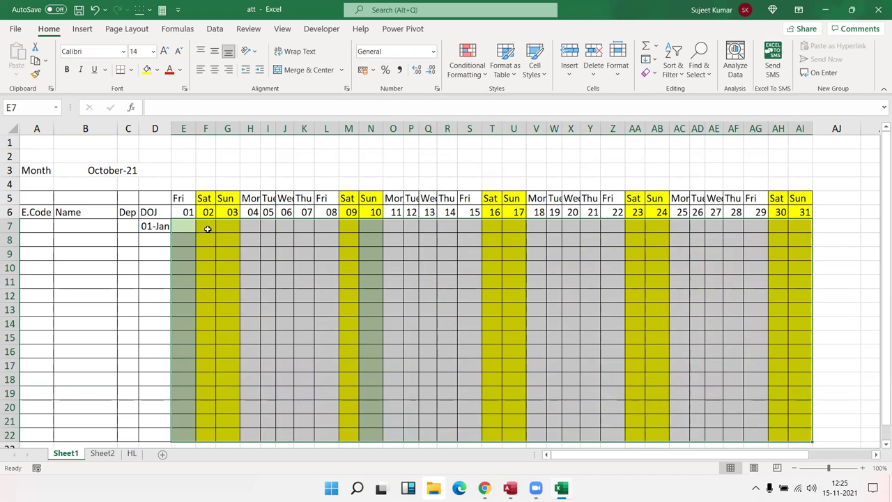
click(254, 227)
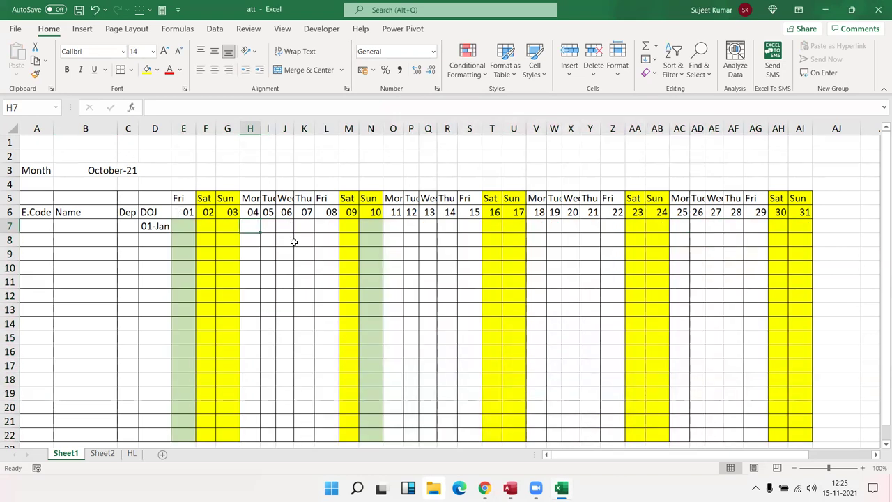
- Enter leave mark L in H7 for 04 October, then change D7's joining date to 1/10
text(L)
key(Return)
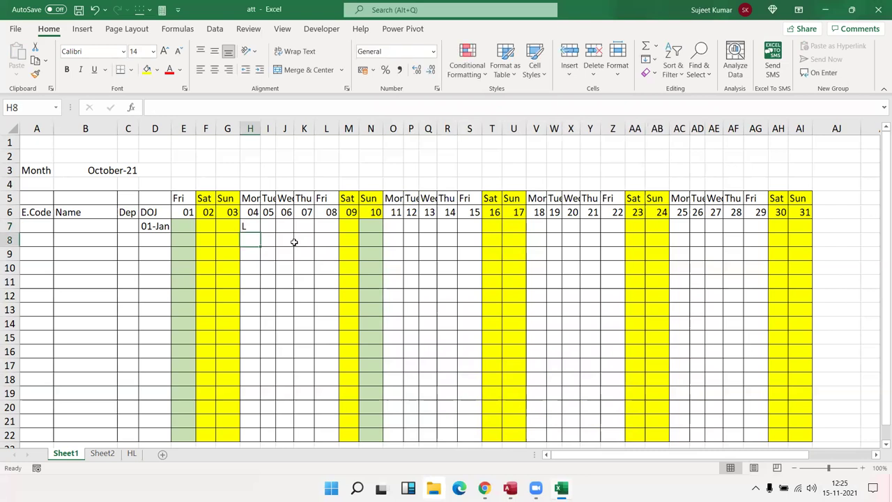
key(Up)
key(Left)
key(Left)
key(Left)
key(Left)
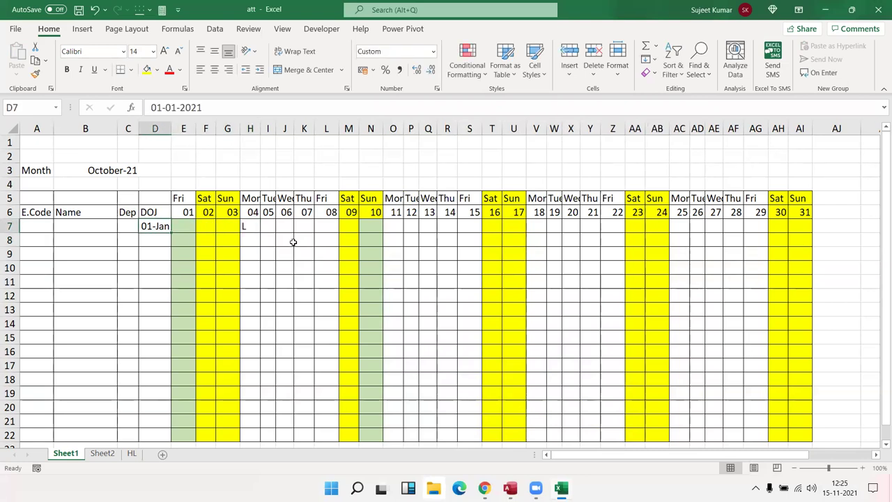
text(1/10)
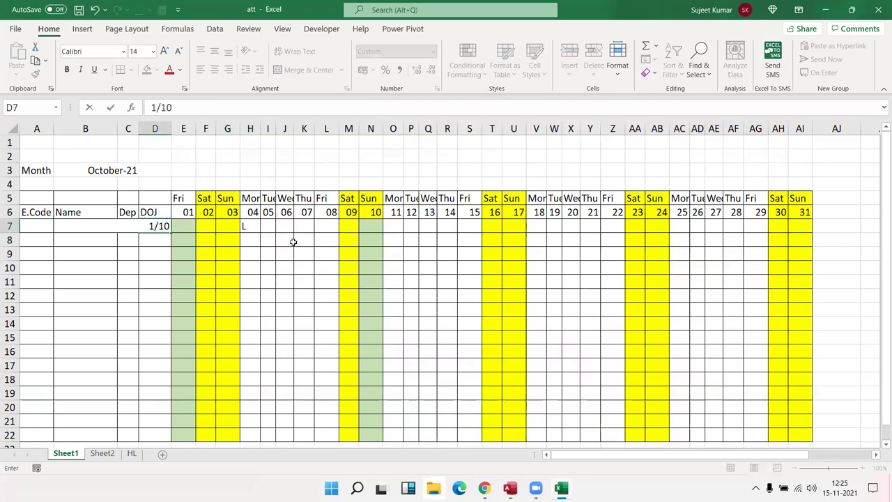
key(Return)
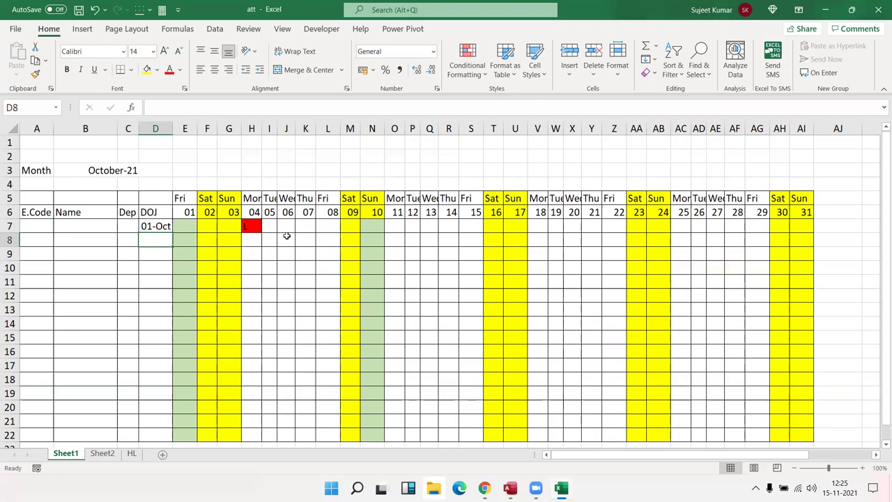
click(188, 225)
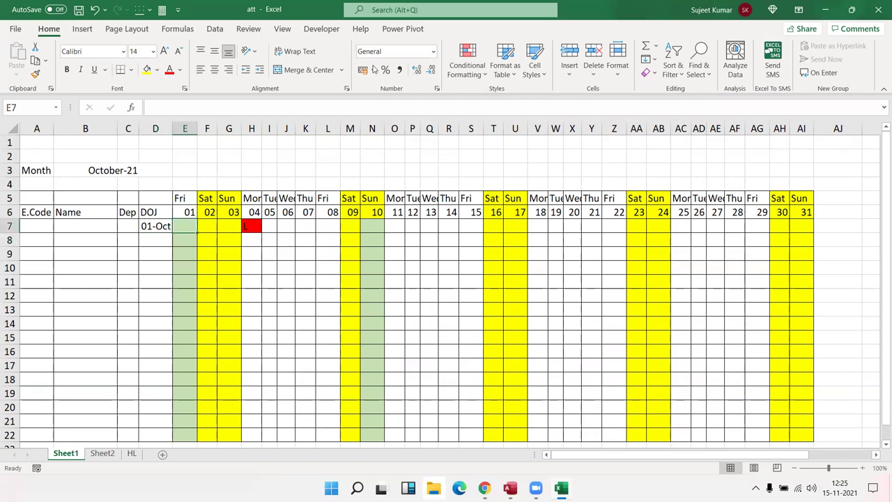
click(452, 70)
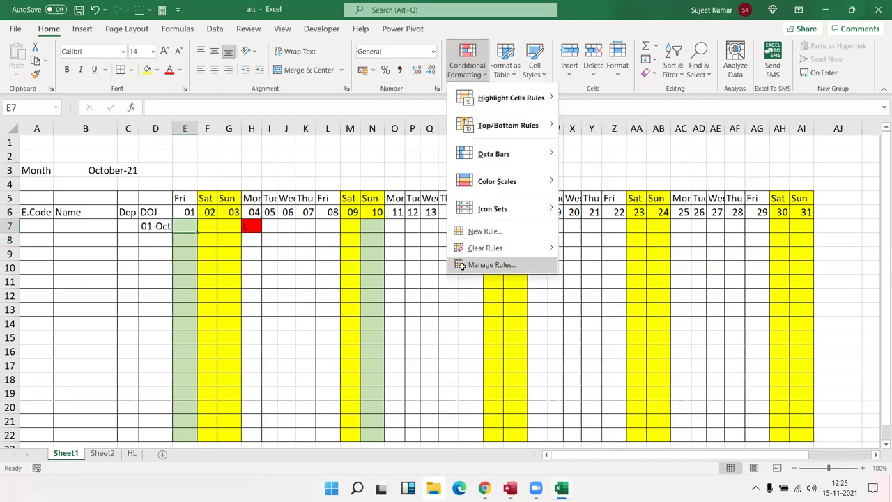
click(463, 266)
click(447, 257)
double_click(446, 257)
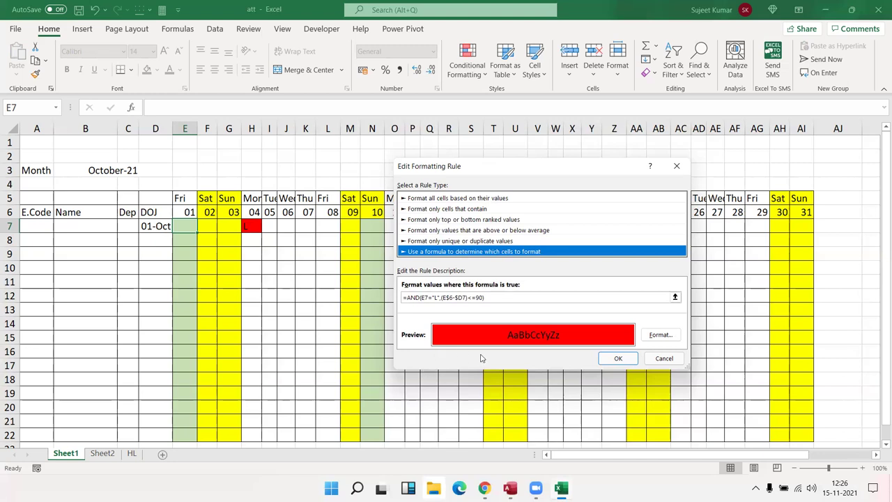
click(613, 364)
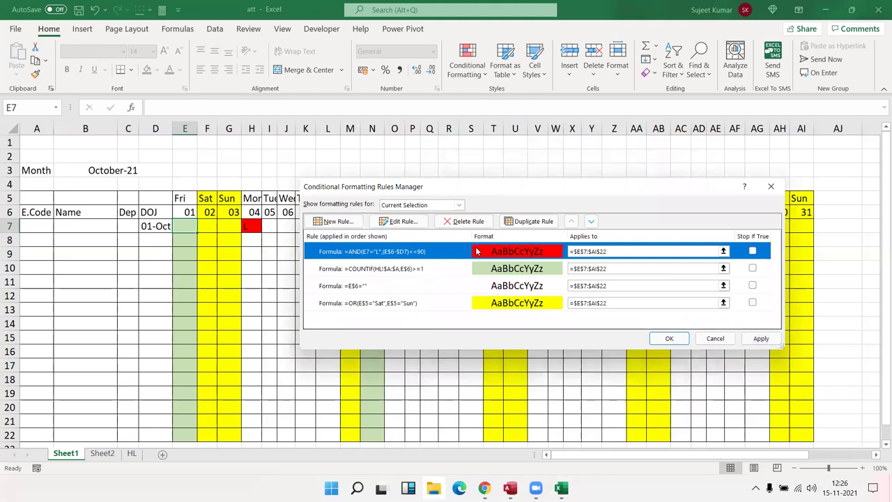
double_click(476, 251)
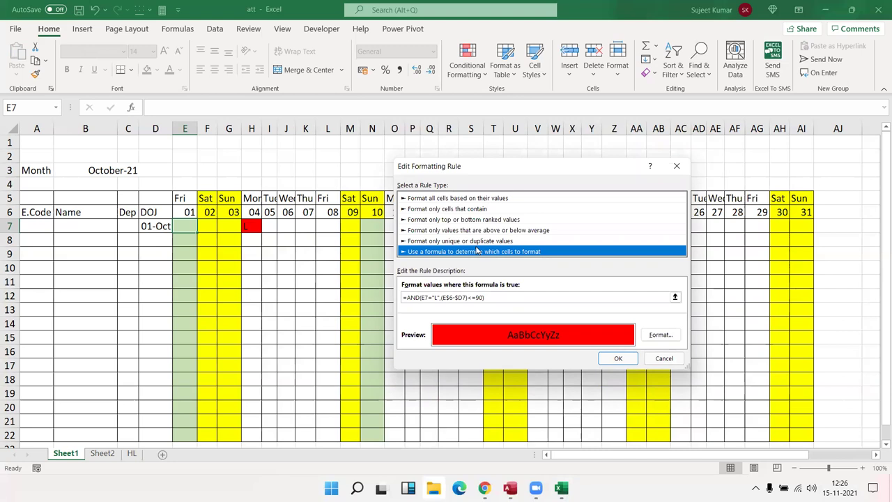
click(685, 168)
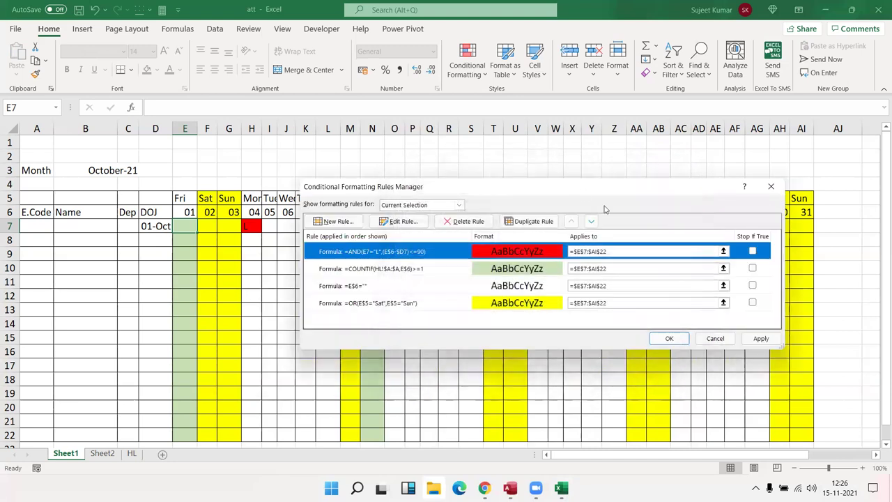
click(760, 338)
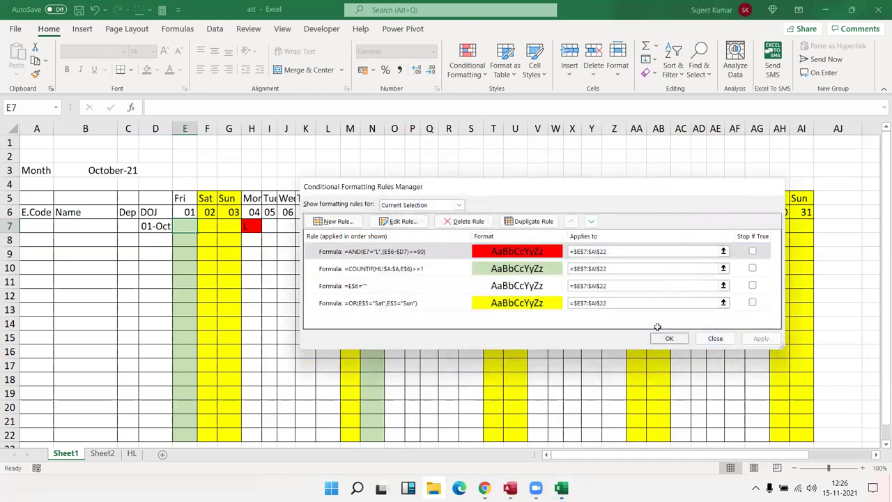
click(668, 338)
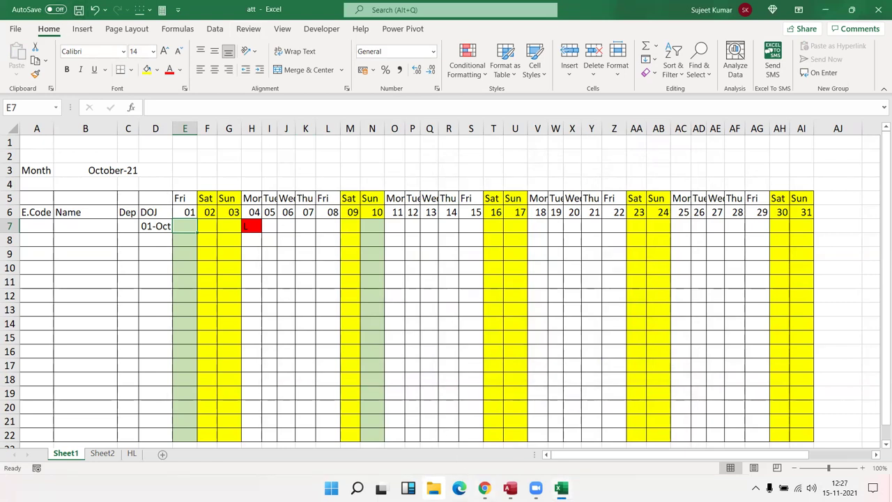
click(484, 487)
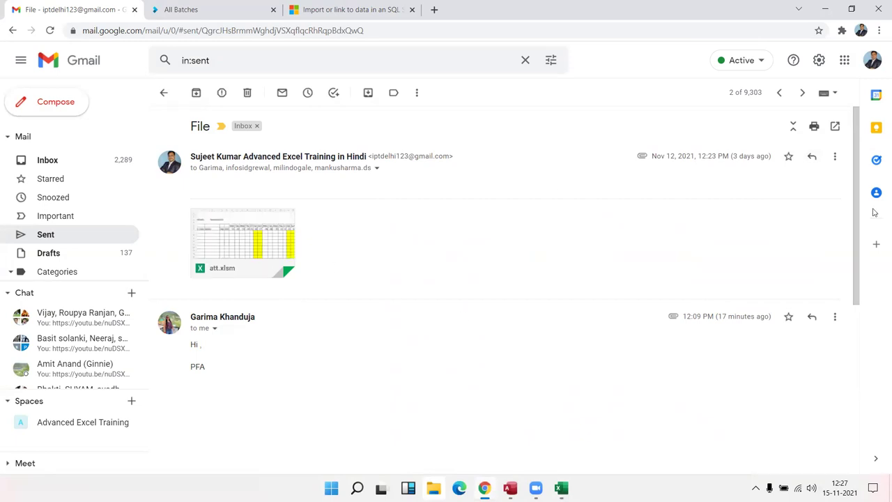
- Send a reply-all on the File thread with att.xlsm from Downloads attached, then return to Excel
click(811, 156)
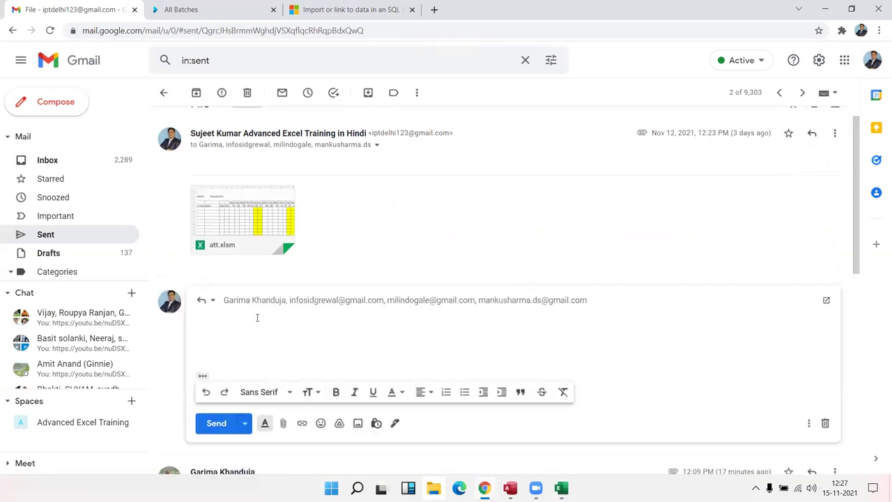
click(283, 423)
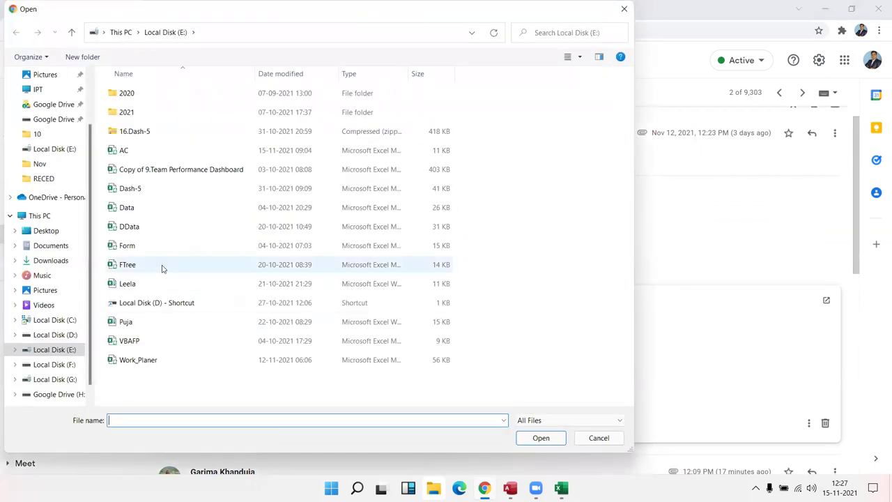
click(52, 262)
click(125, 107)
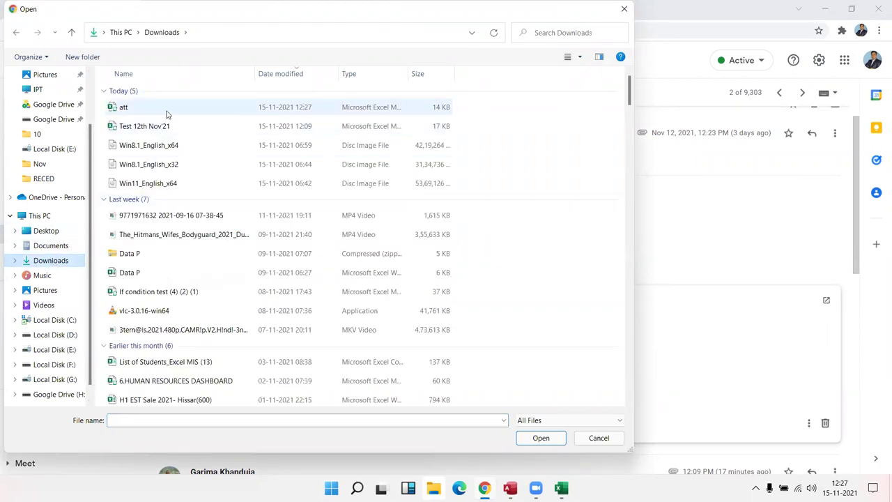
click(535, 438)
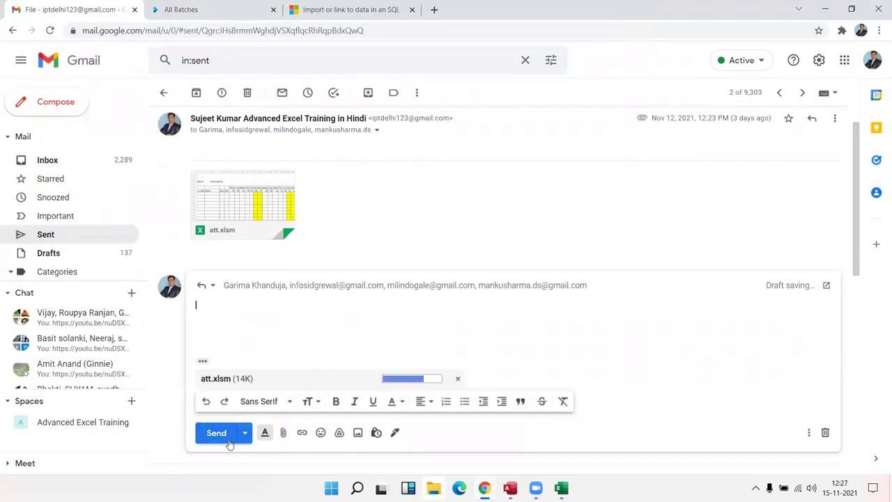
click(216, 432)
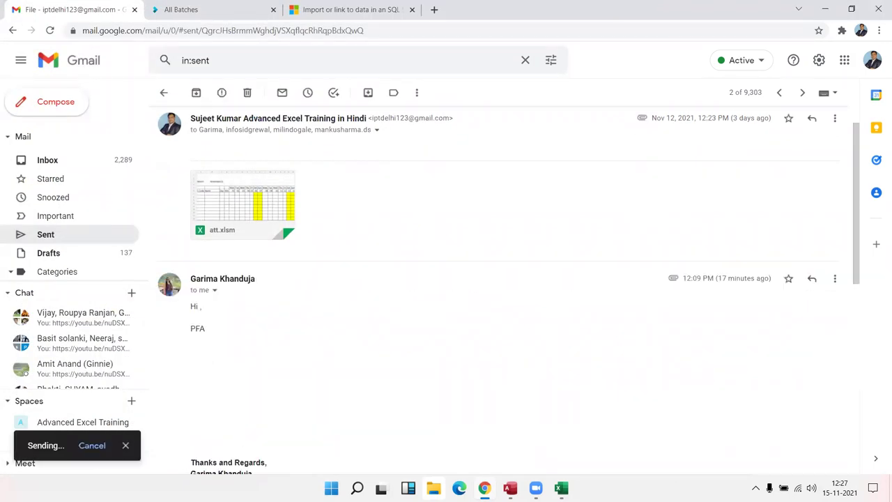
key(alt+Tab)
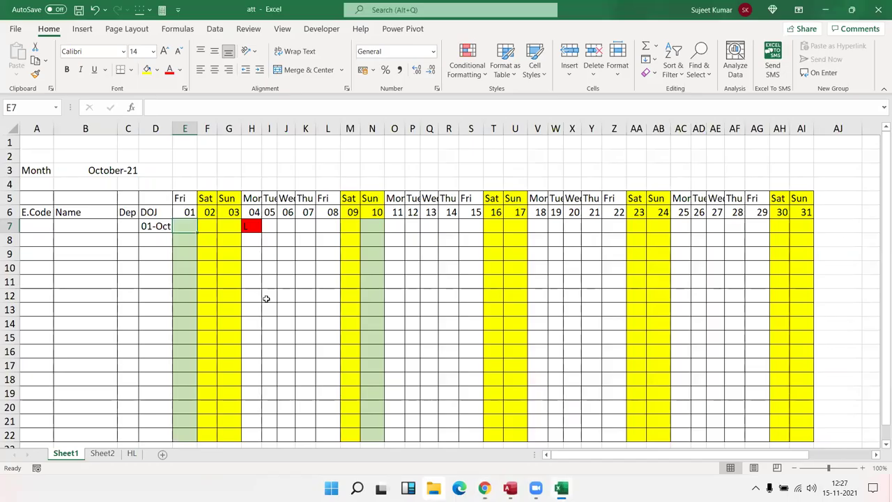
click(480, 62)
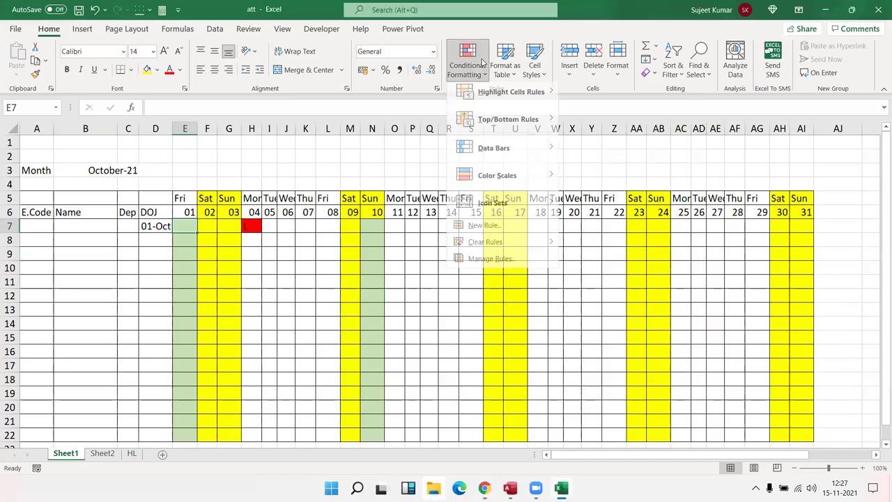
click(502, 270)
double_click(398, 310)
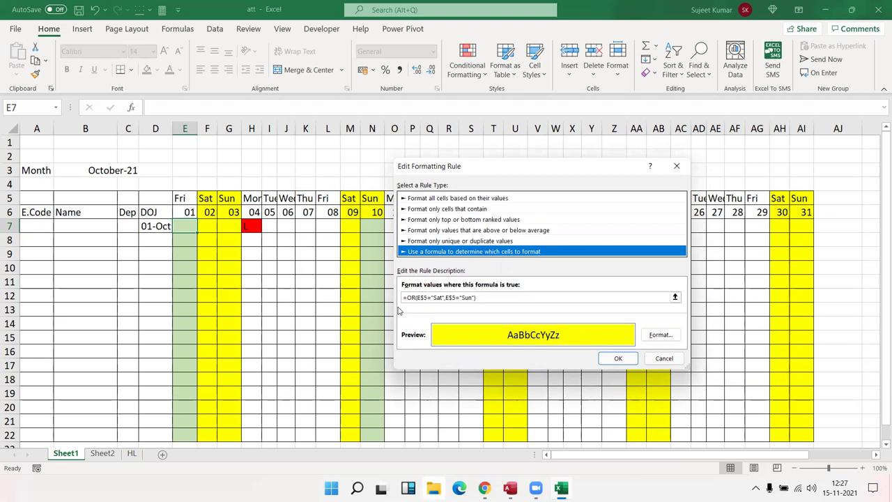
key(Return)
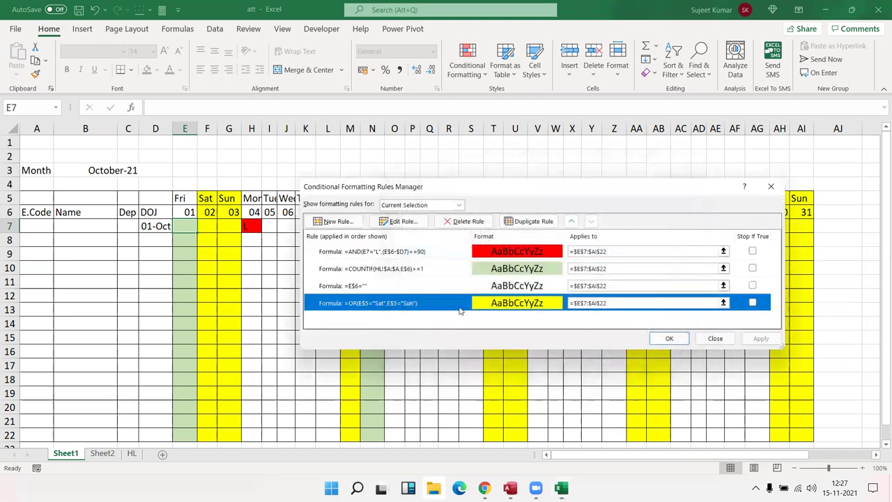
key(Return)
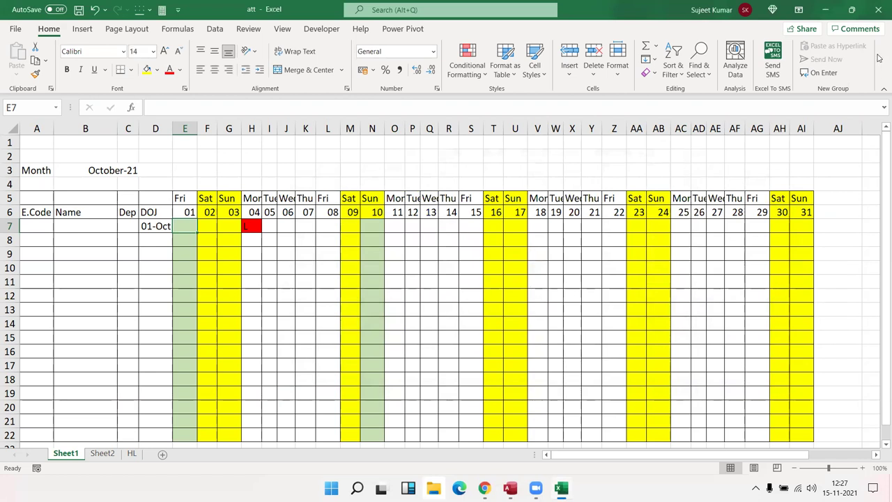
click(875, 14)
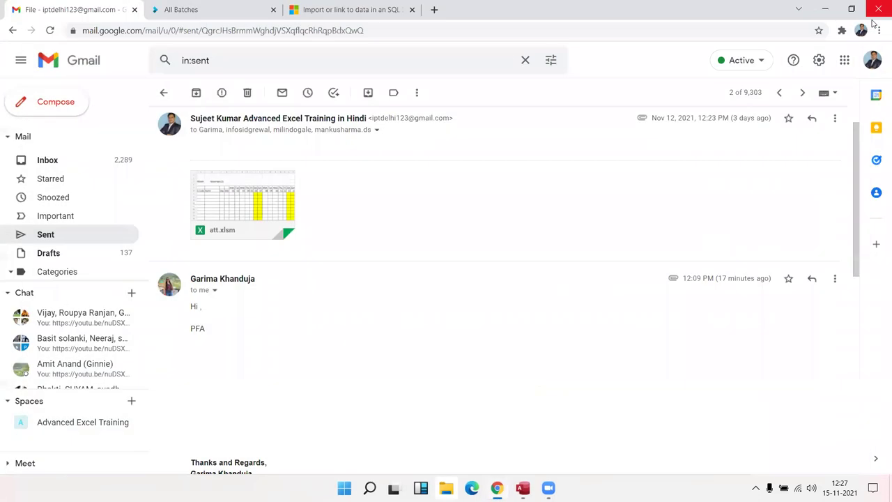
click(58, 164)
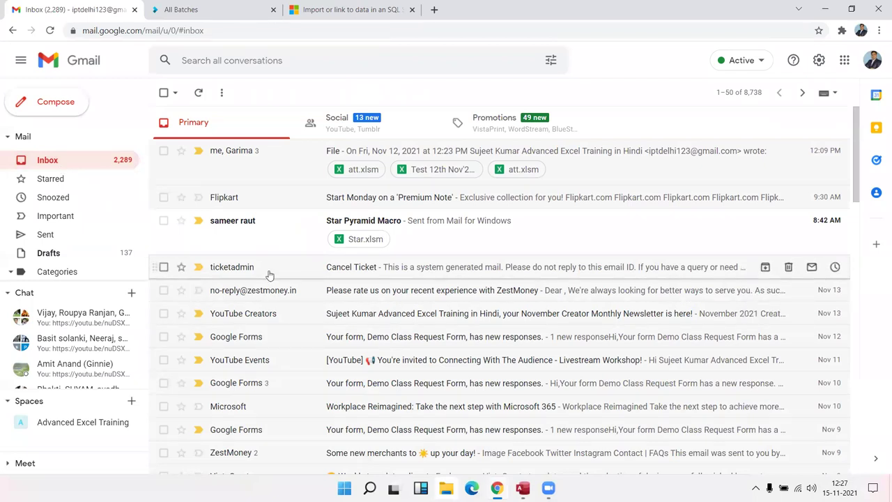
key(super+d)
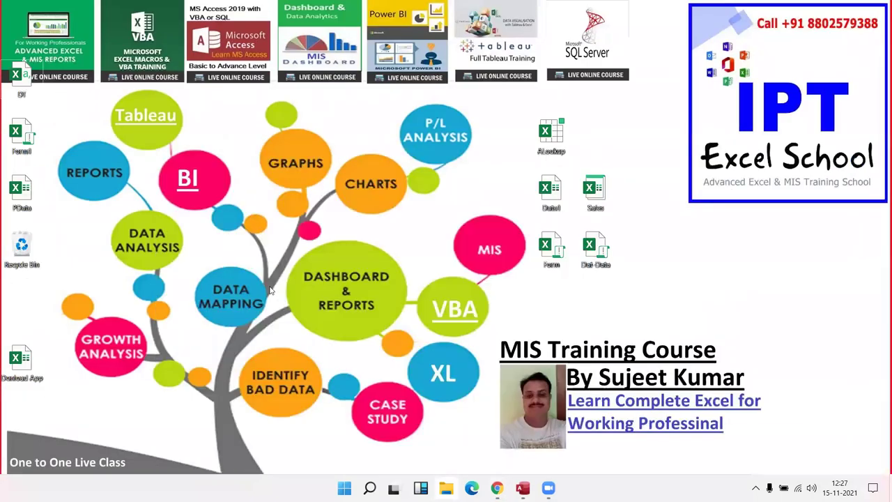